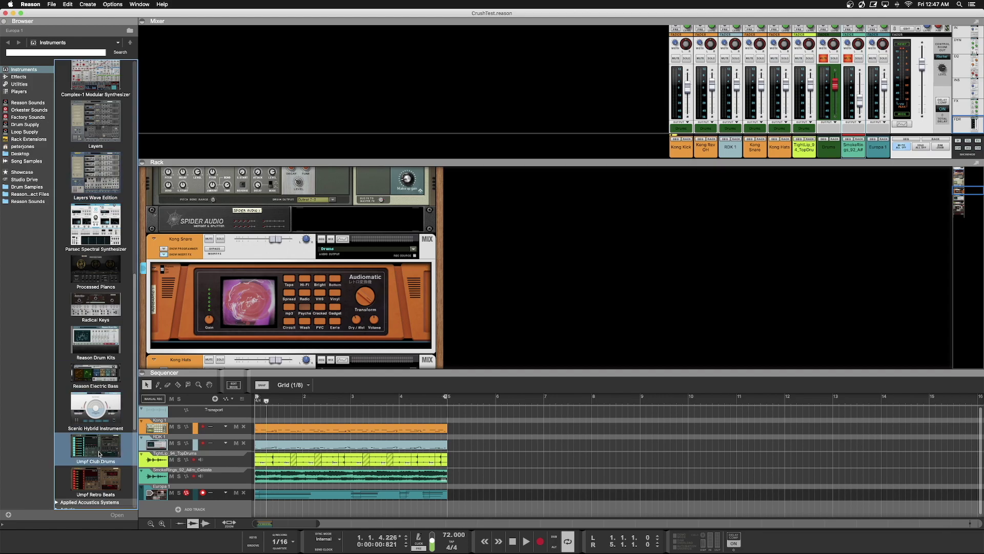
# Add a Scenic Hybrid Instrument below the existing tracks and create an audio track named Kalimba.
pyautogui.moveTo(96, 408); pyautogui.dragTo(188, 509)
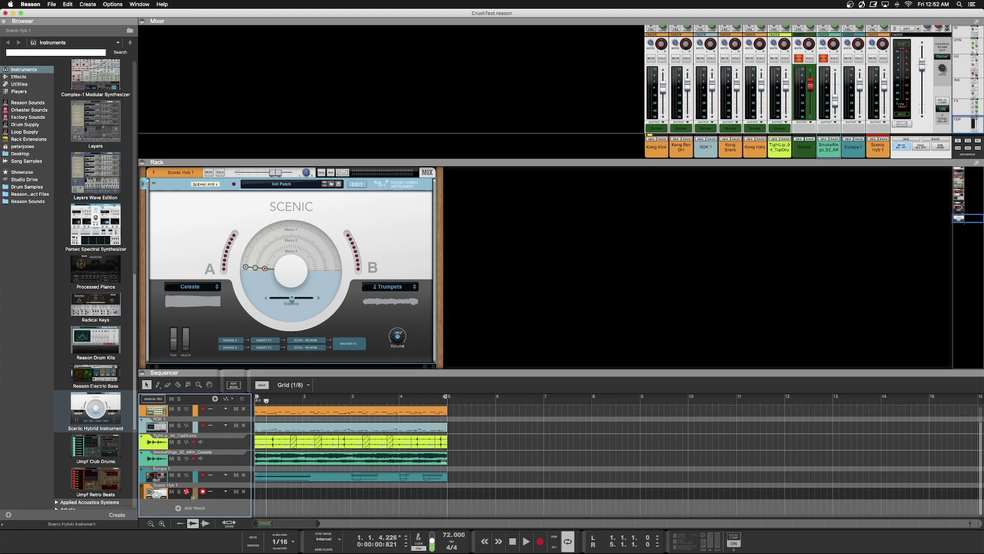
pyautogui.click(193, 508)
pyautogui.click(199, 512)
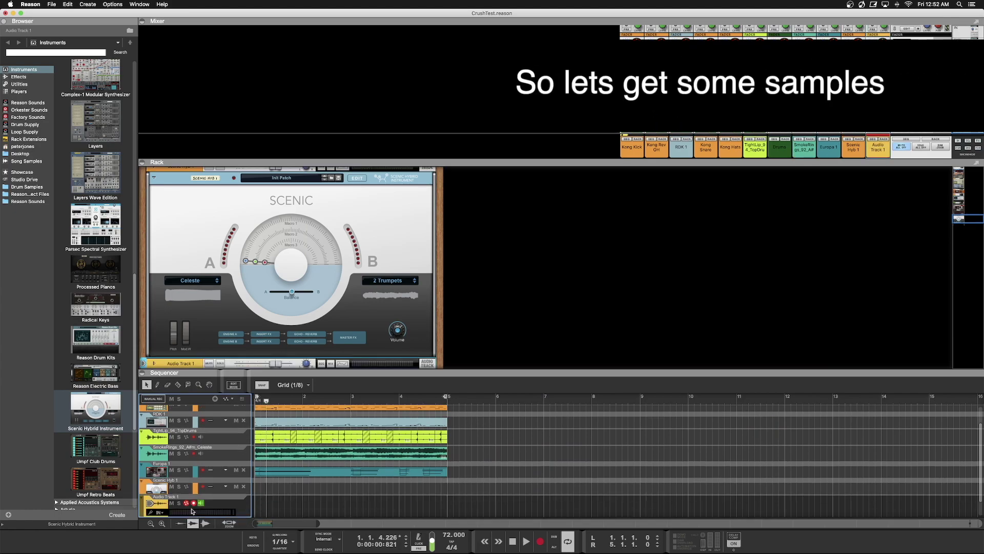
pyautogui.doubleClick(168, 496)
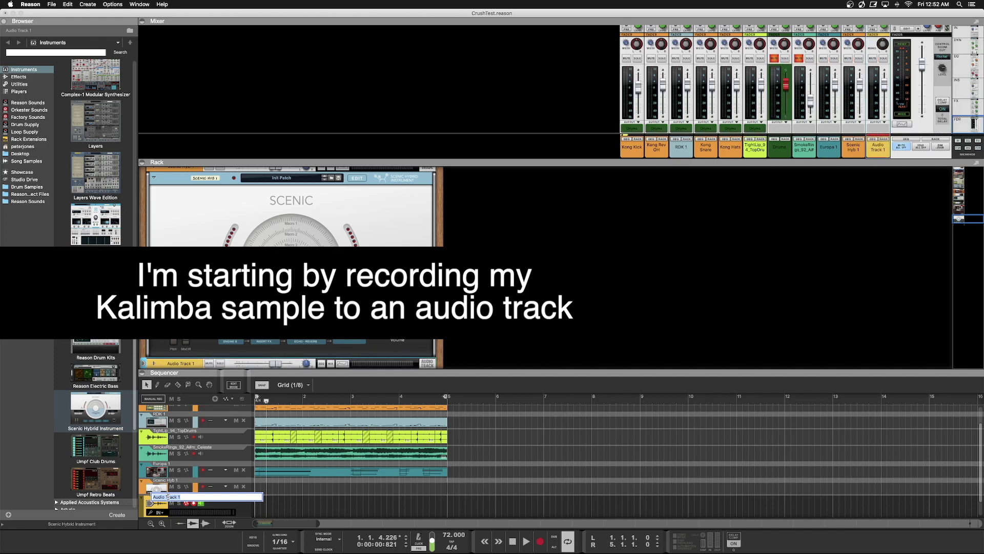
pyautogui.write('Kalimba')
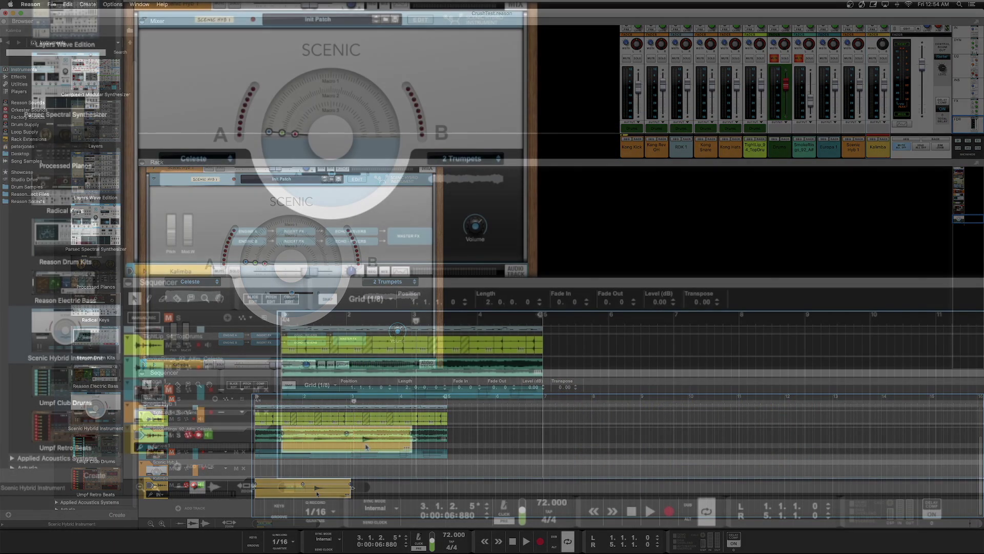
# Normalize the recorded clip on the Kalimba track.
pyautogui.rightClick(318, 490)
pyautogui.moveTo(319, 483)
pyautogui.click(409, 369)
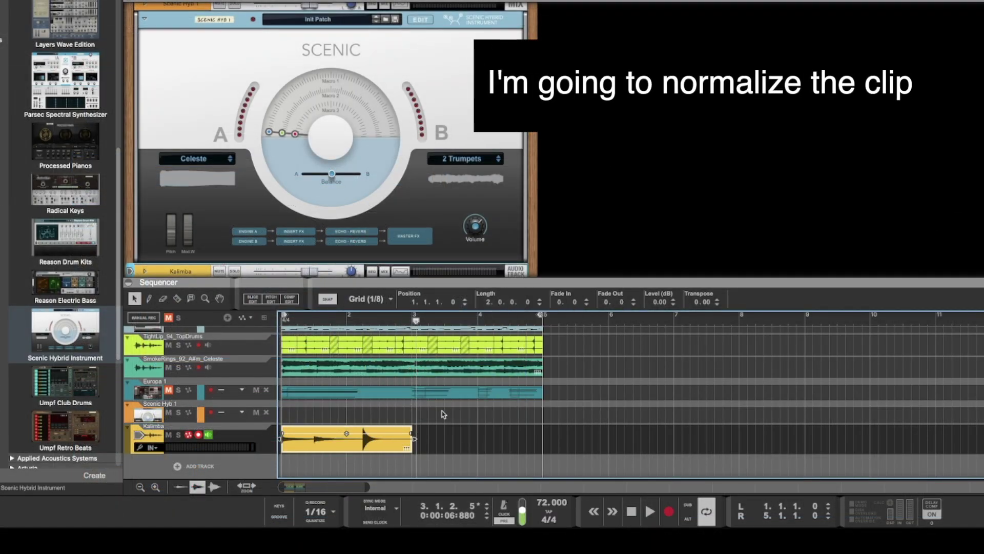
# Split the Kalimba clip at its slices and set the last note's clip level to -4.65 dB.
pyautogui.doubleClick(378, 443)
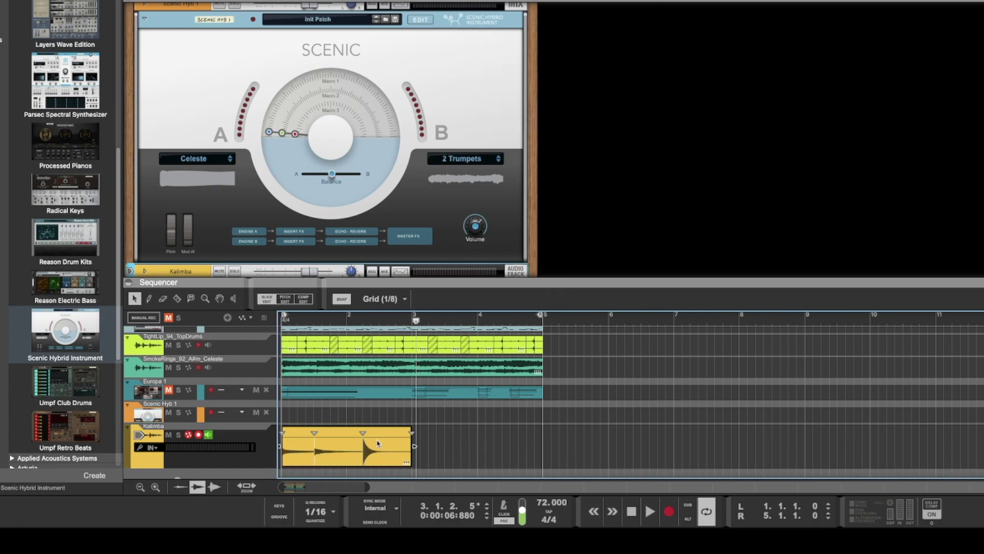
pyautogui.rightClick(363, 451)
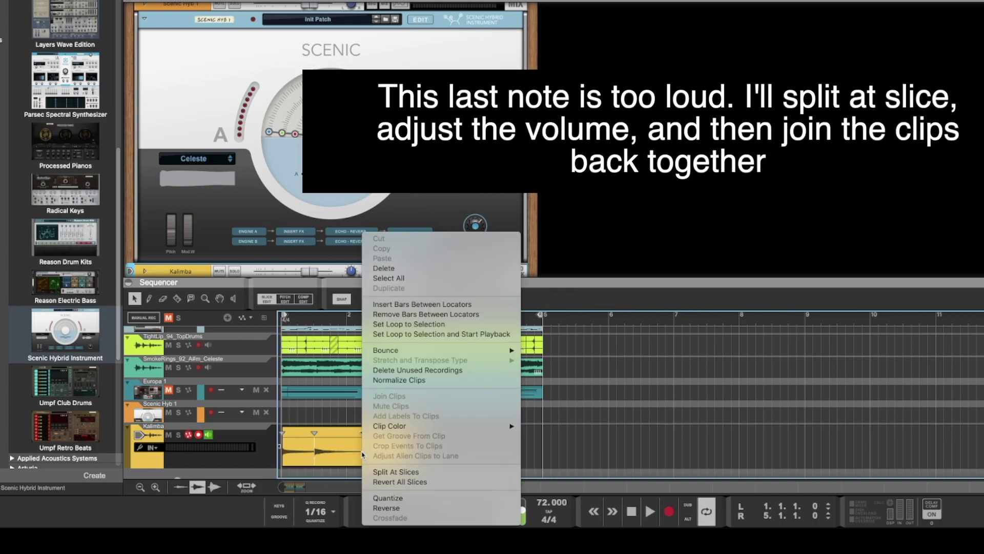
pyautogui.click(394, 472)
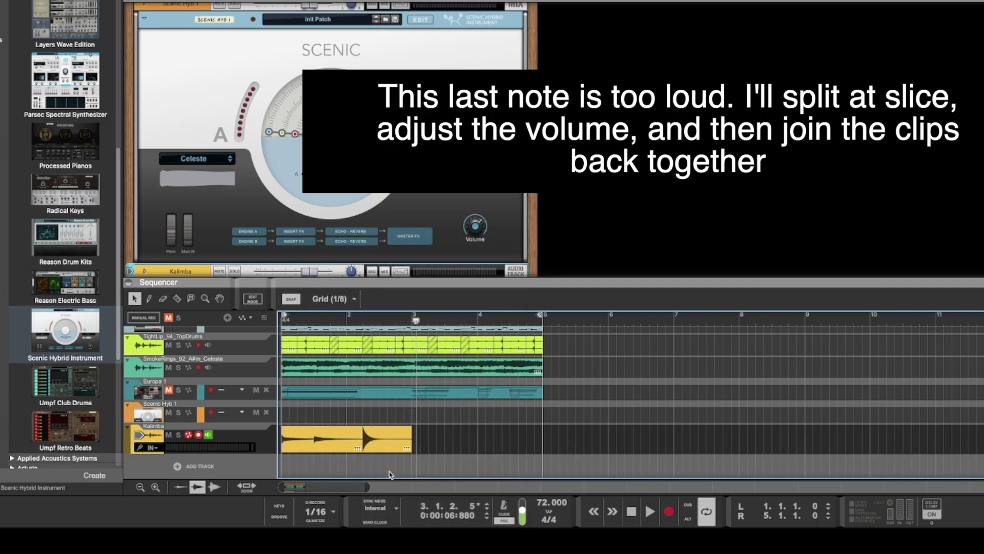
pyautogui.click(373, 448)
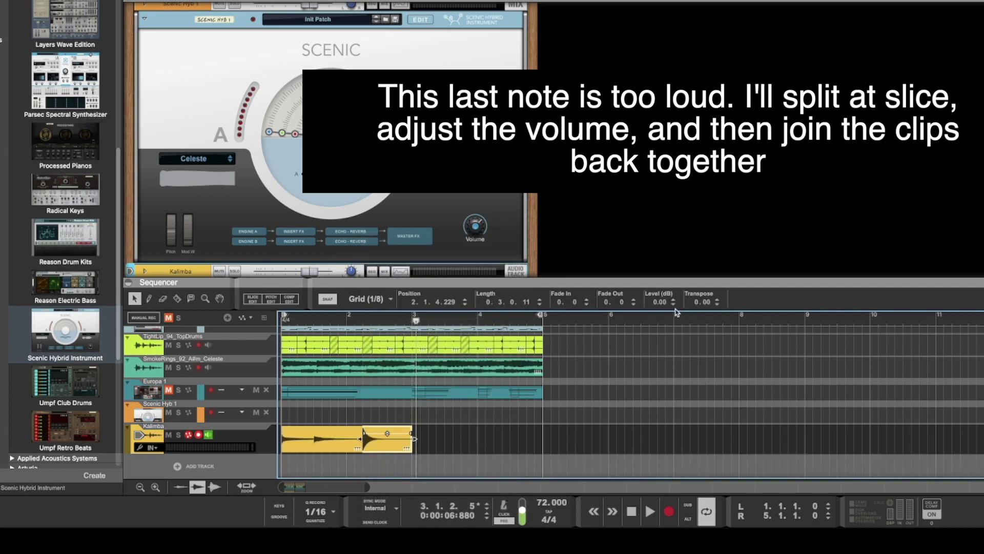
pyautogui.moveTo(653, 306); pyautogui.dragTo(650, 323)
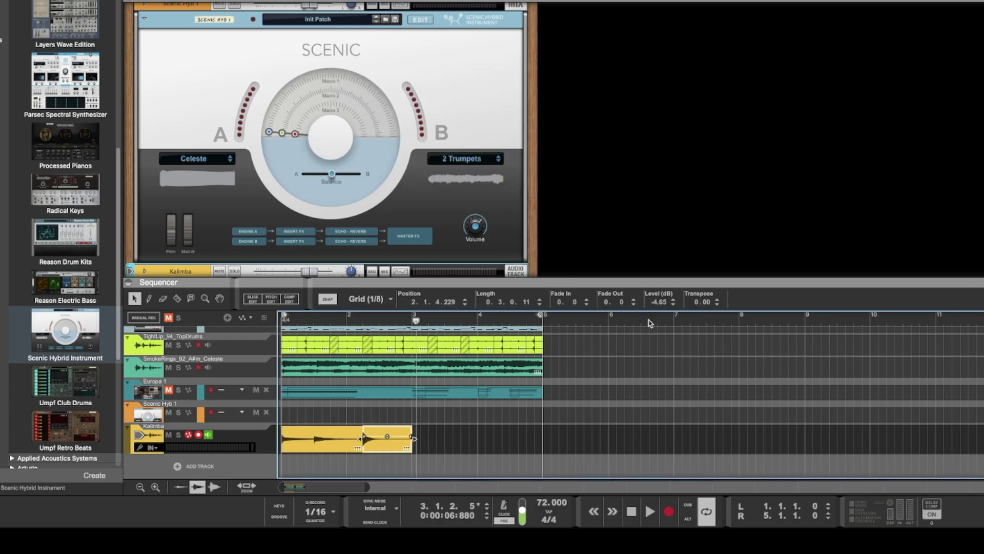
# Join the two Kalimba clips into one and normalize the joined clip.
pyautogui.click(492, 449)
pyautogui.moveTo(467, 437); pyautogui.dragTo(282, 456)
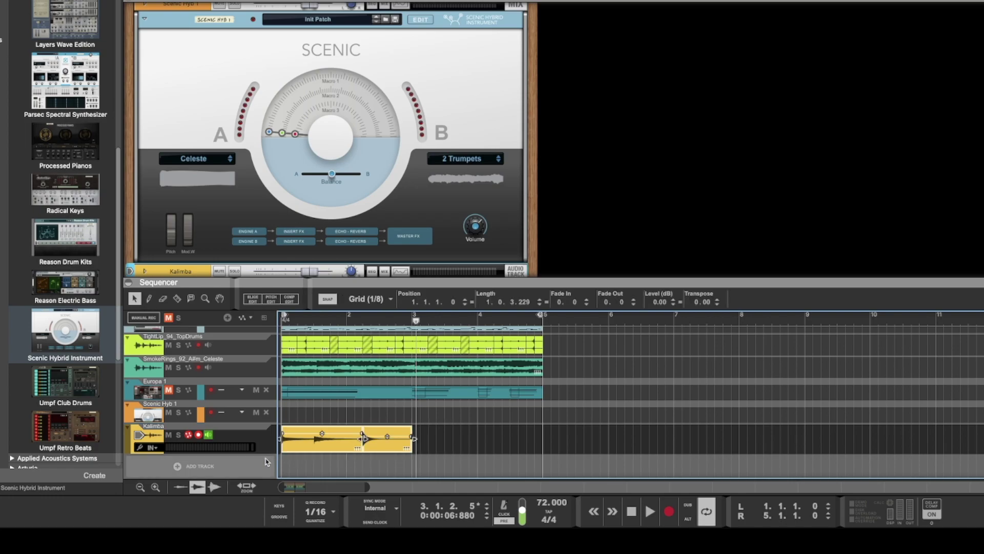
pyautogui.rightClick(327, 445)
pyautogui.moveTo(353, 429)
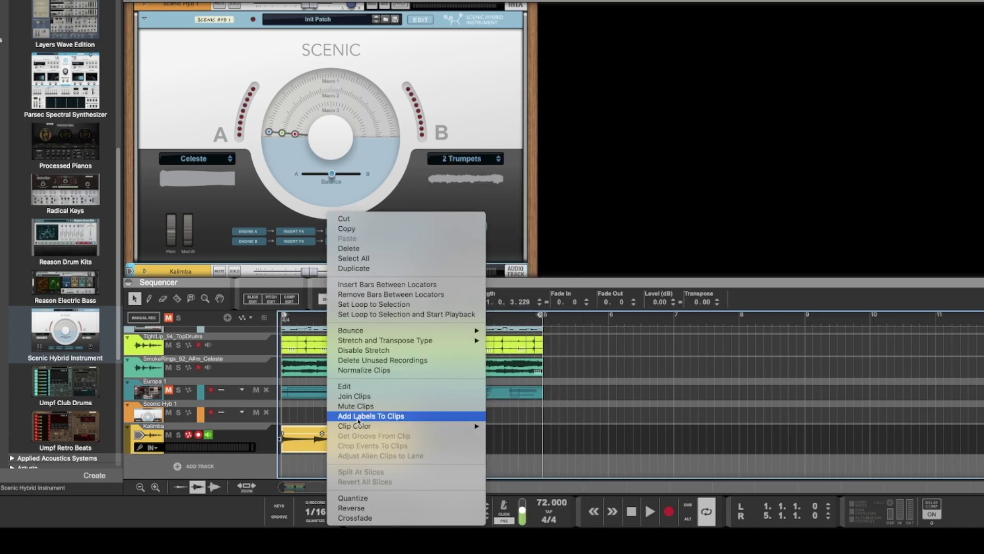
pyautogui.click(373, 397)
pyautogui.rightClick(363, 449)
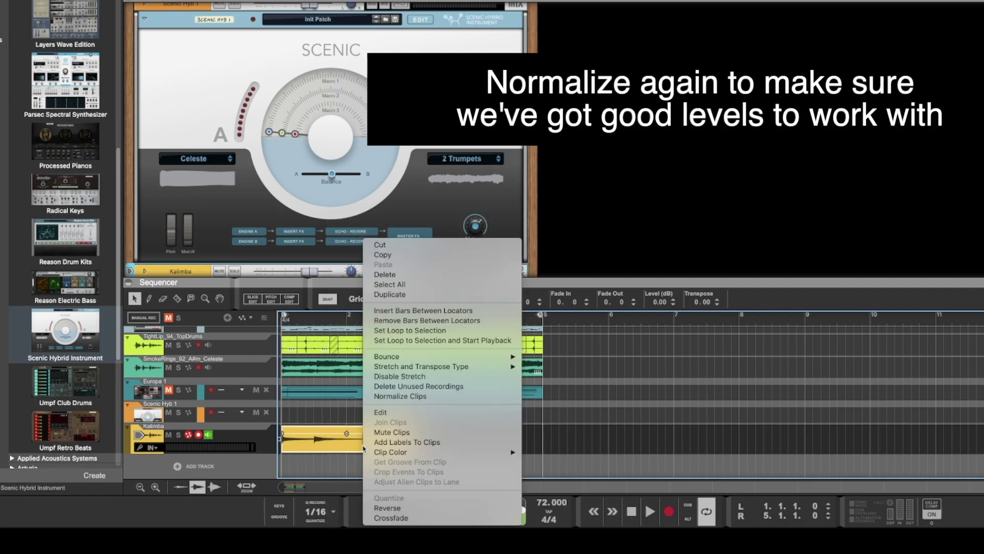
pyautogui.click(395, 396)
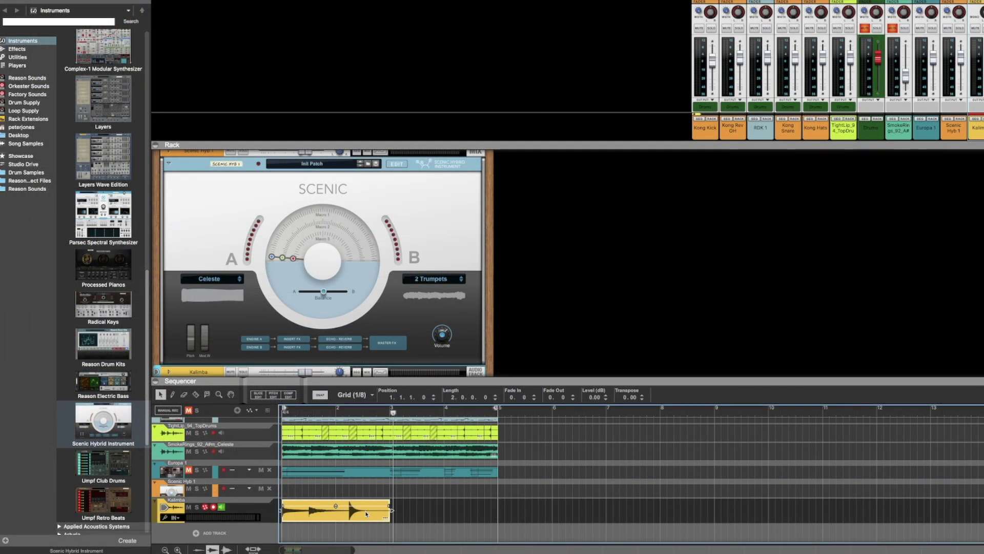
# Bounce the Kalimba clip to a new sample.
pyautogui.rightClick(366, 513)
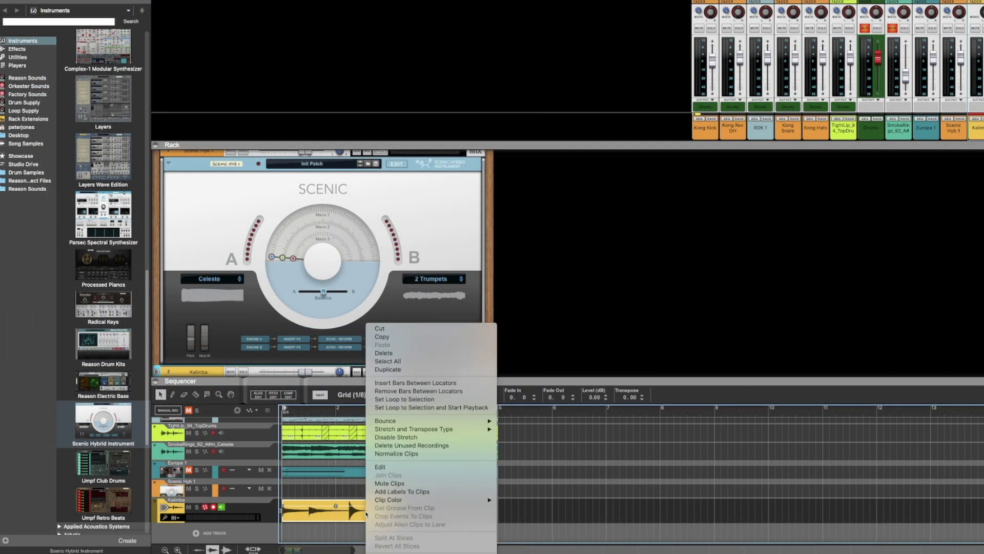
pyautogui.moveTo(389, 421)
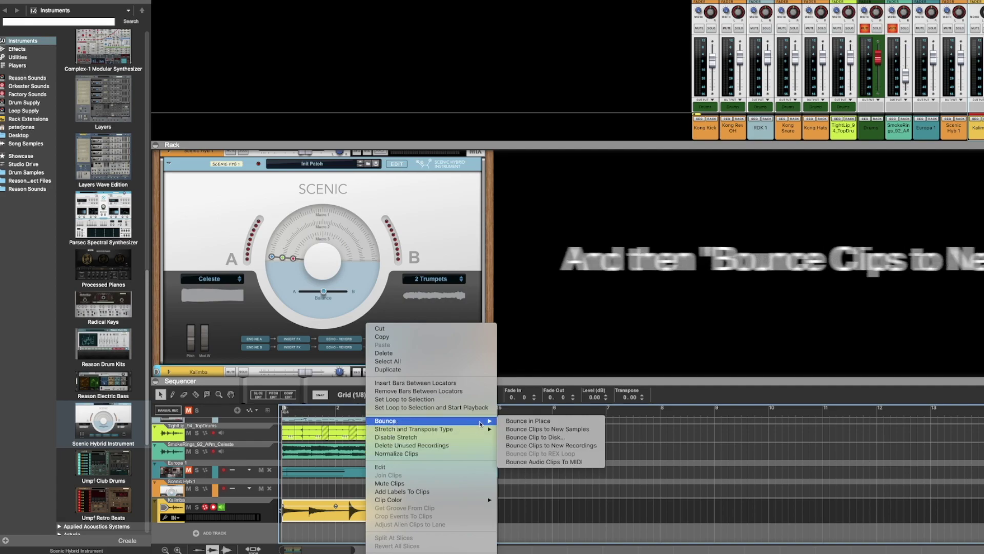
pyautogui.click(516, 432)
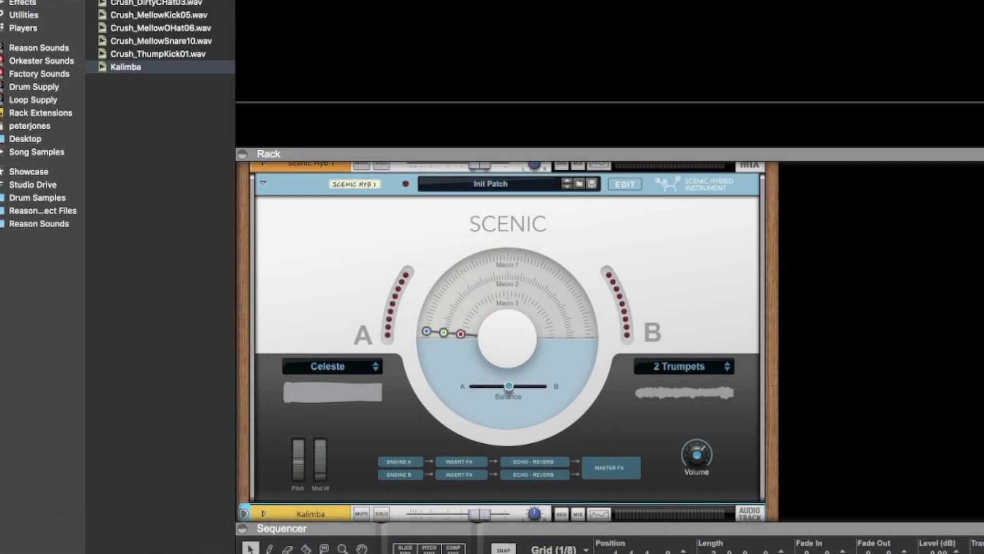
# Open the Scenic instrument's edit view and switch off Engine B.
pyautogui.press('Delete')
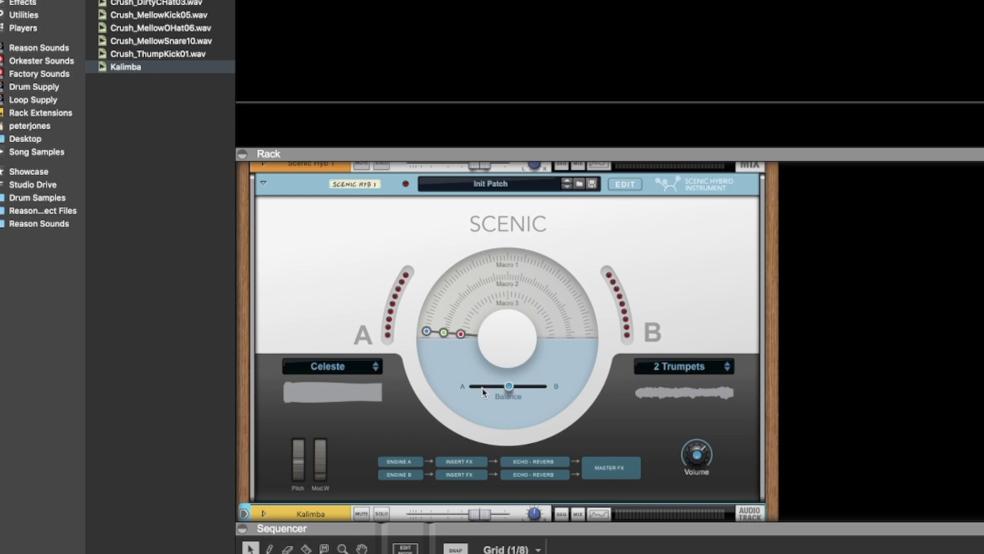
pyautogui.click(625, 185)
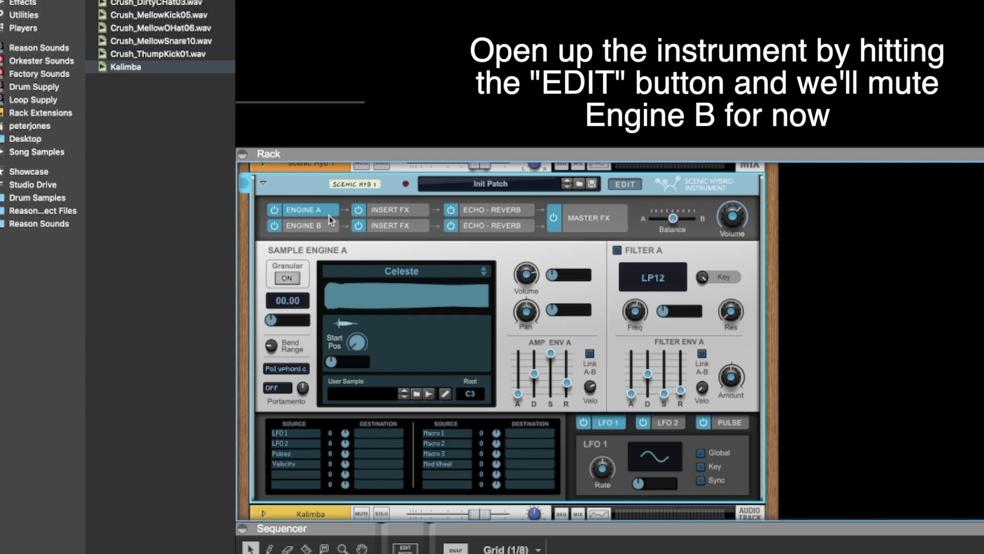
pyautogui.click(275, 226)
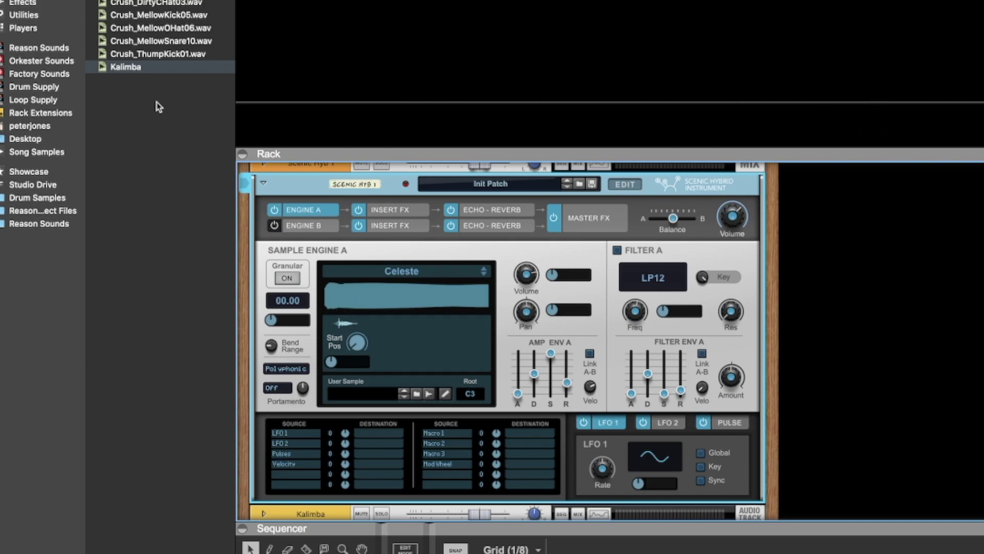
# Load the bounced Kalimba sample into Engine A and set the engine's sound source to User Sample.
pyautogui.moveTo(137, 72); pyautogui.dragTo(389, 362)
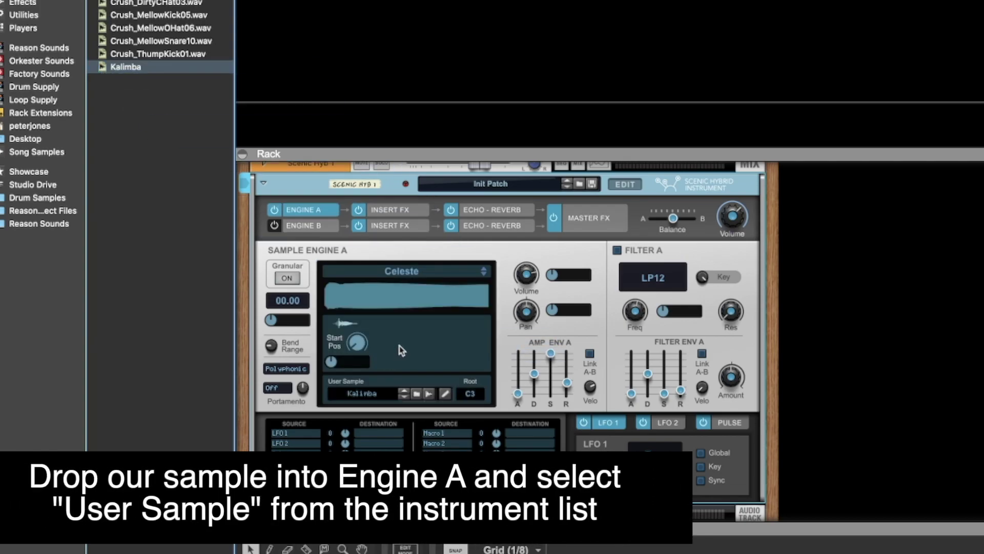
pyautogui.click(415, 276)
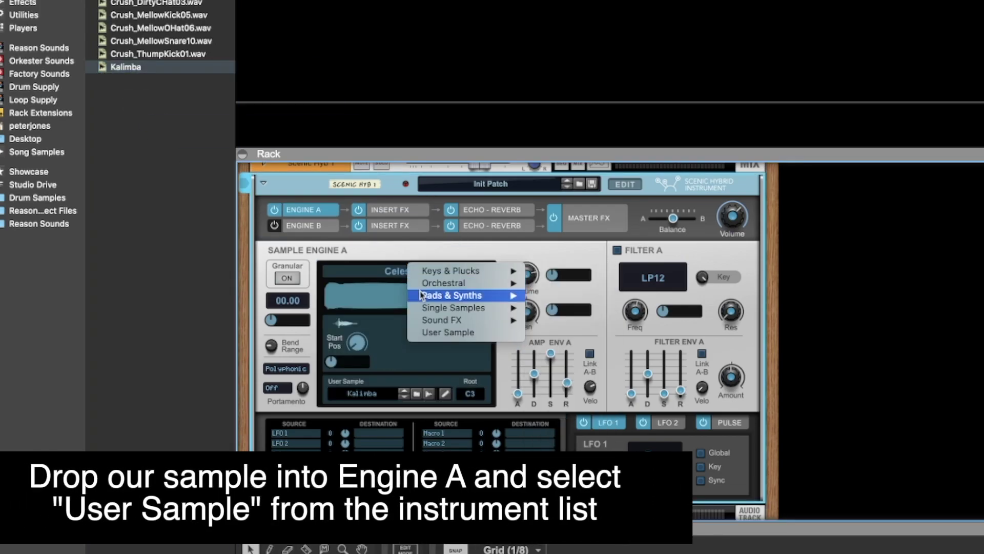
pyautogui.click(431, 332)
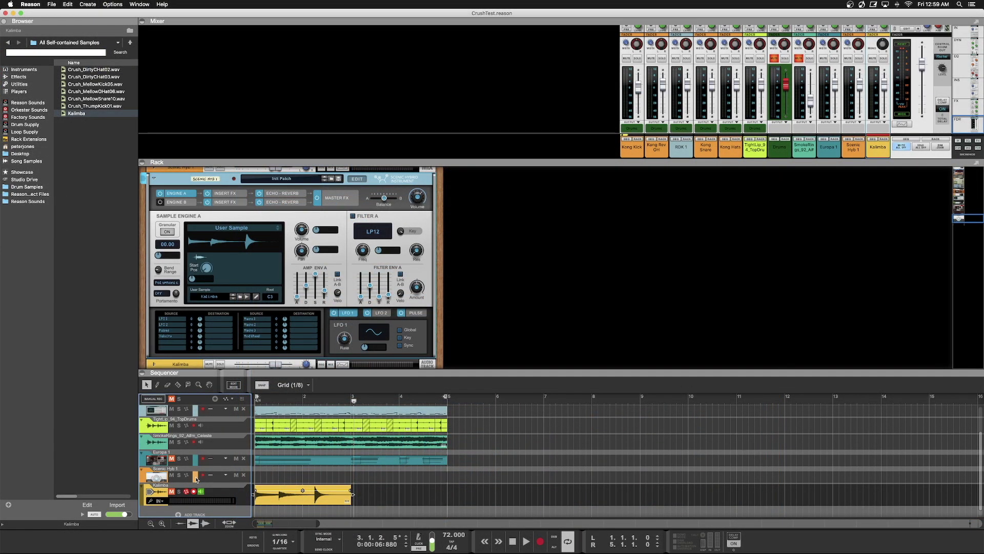
# Copy the Europa 1 MIDI clip onto the Scenic Hyb 1 track at bar 1 and play the song.
pyautogui.click(196, 479)
pyautogui.click(284, 464)
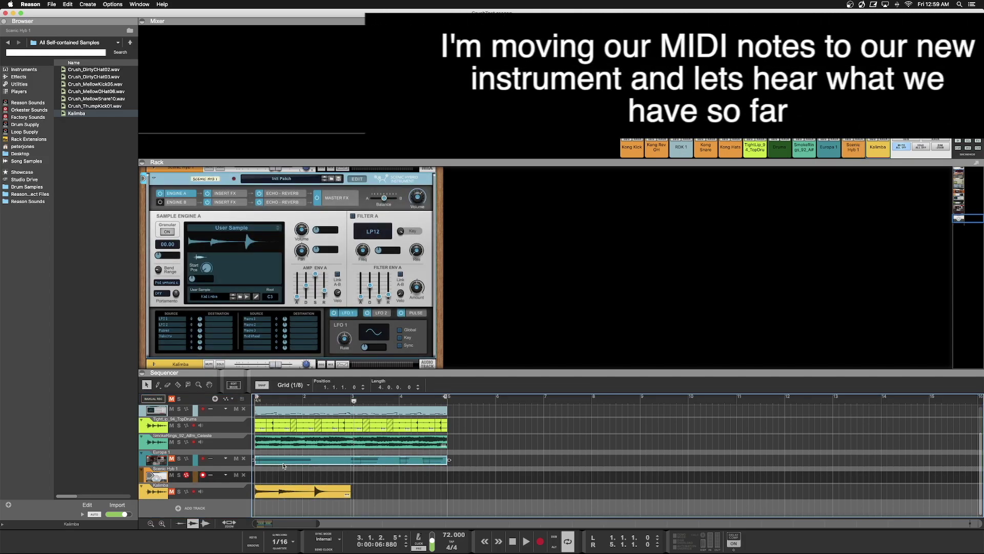
pyautogui.moveTo(282, 468); pyautogui.dragTo(282, 477)
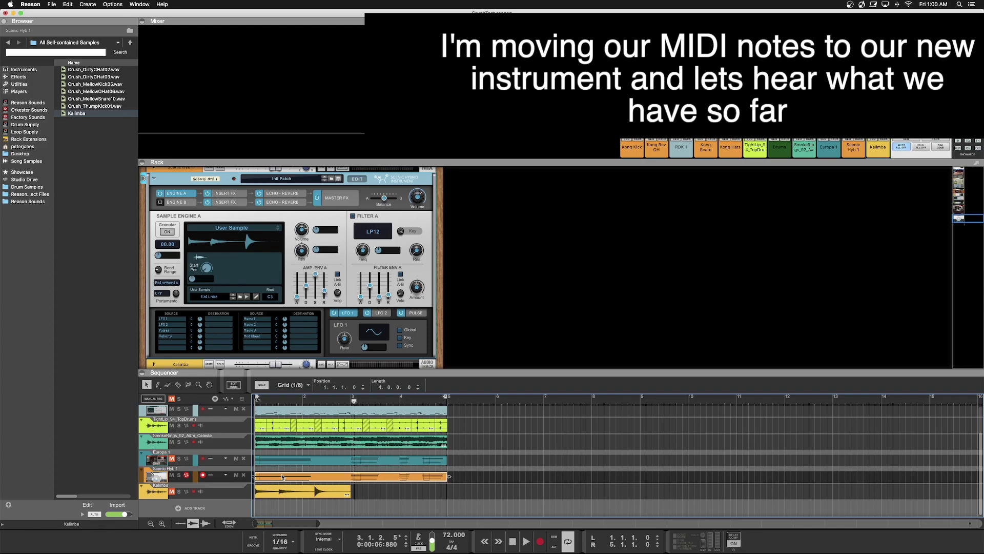
pyautogui.press('space')
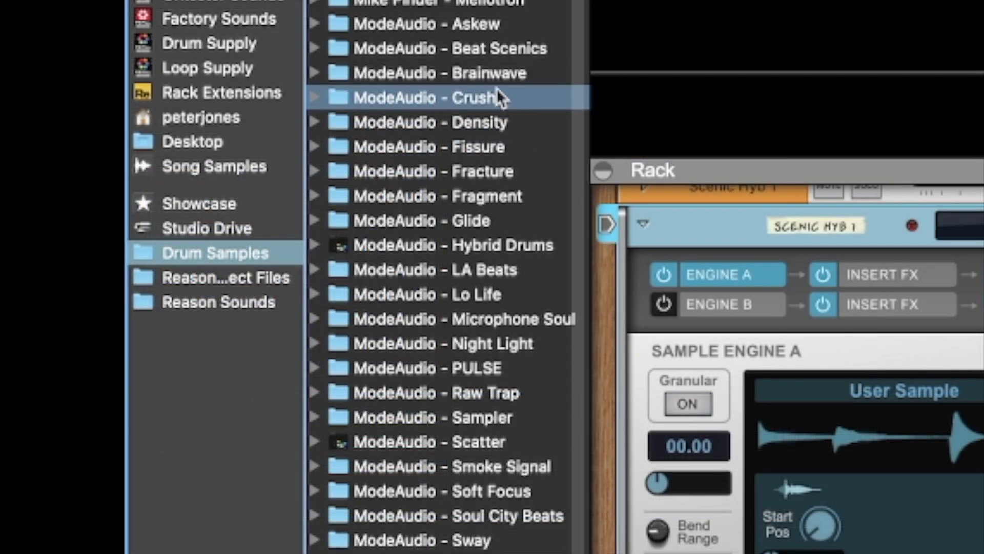
# Expand Brainwave Tail Samples inside ModeAudio - Brainwave and audition the samples down to the second Heavyweight_82_Gm pad tail.
pyautogui.click(319, 80)
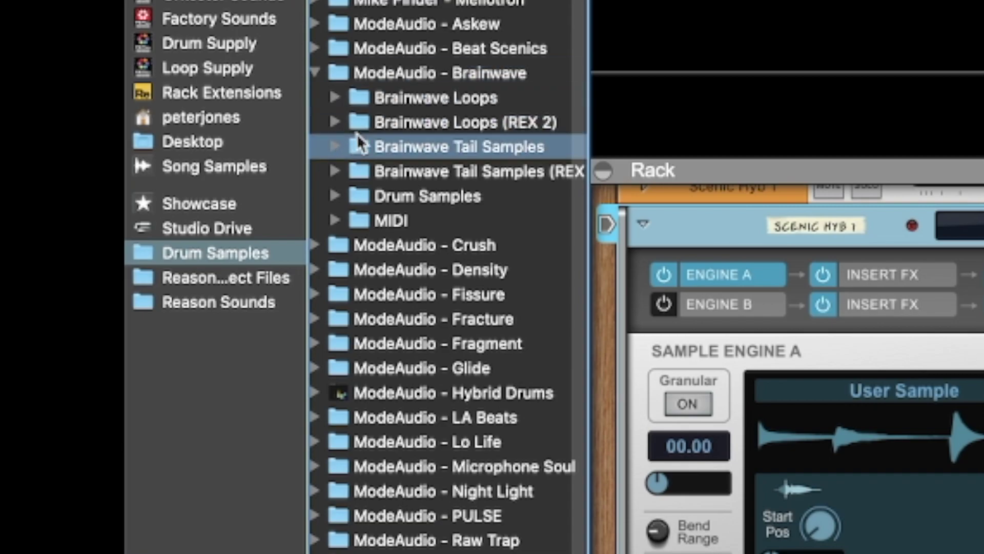
pyautogui.click(334, 147)
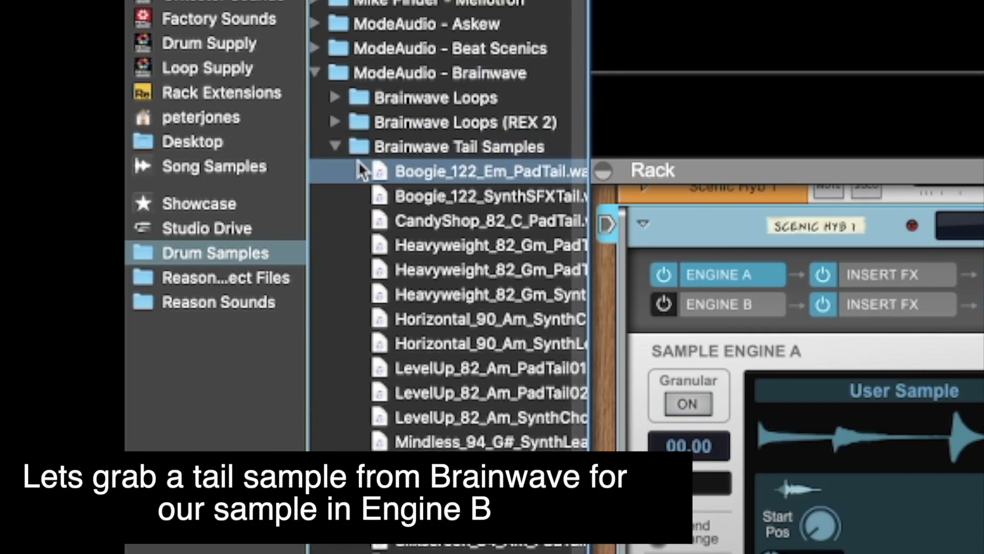
pyautogui.click(413, 174)
pyautogui.press('Down')
pyautogui.press('Down')
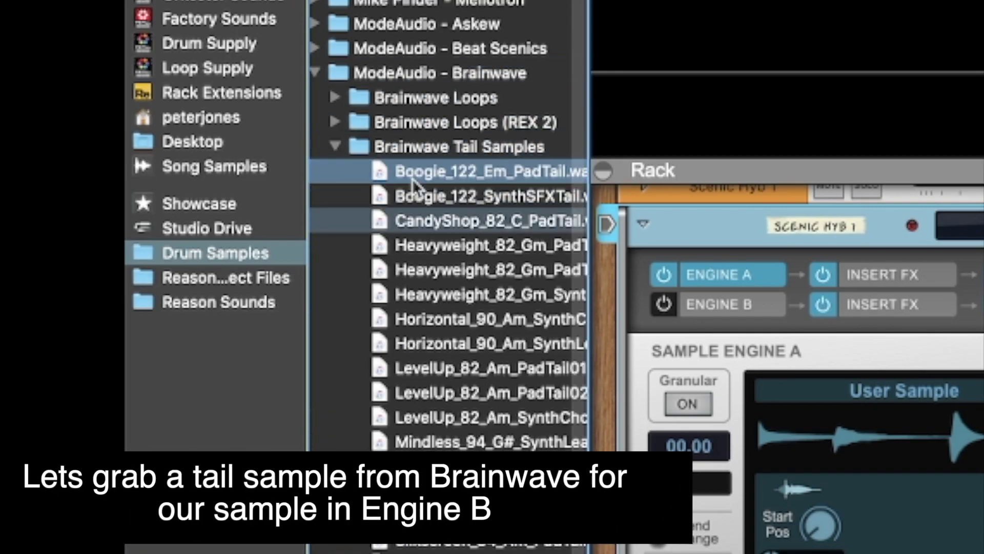
pyautogui.press('Down')
pyautogui.press('Down')
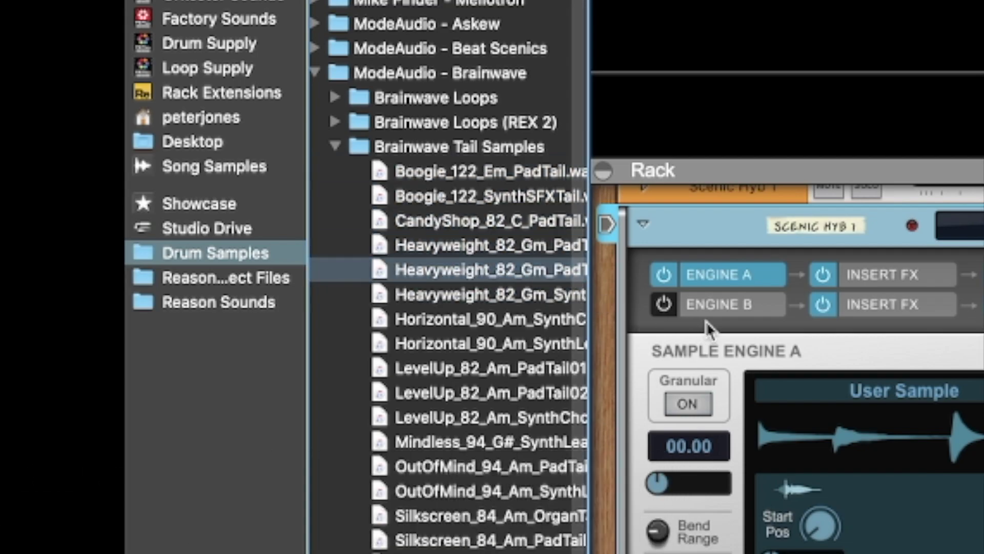
# Load the second Heavyweight_82_Gm pad tail into Engine B and set that engine's sound source to User Sample.
pyautogui.click(718, 307)
pyautogui.moveTo(474, 277); pyautogui.dragTo(812, 477)
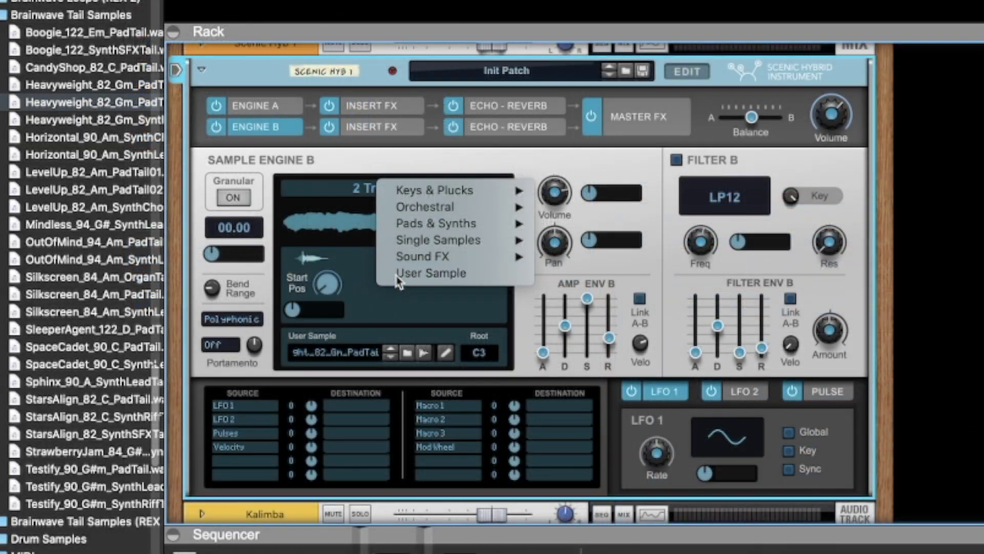
pyautogui.click(428, 271)
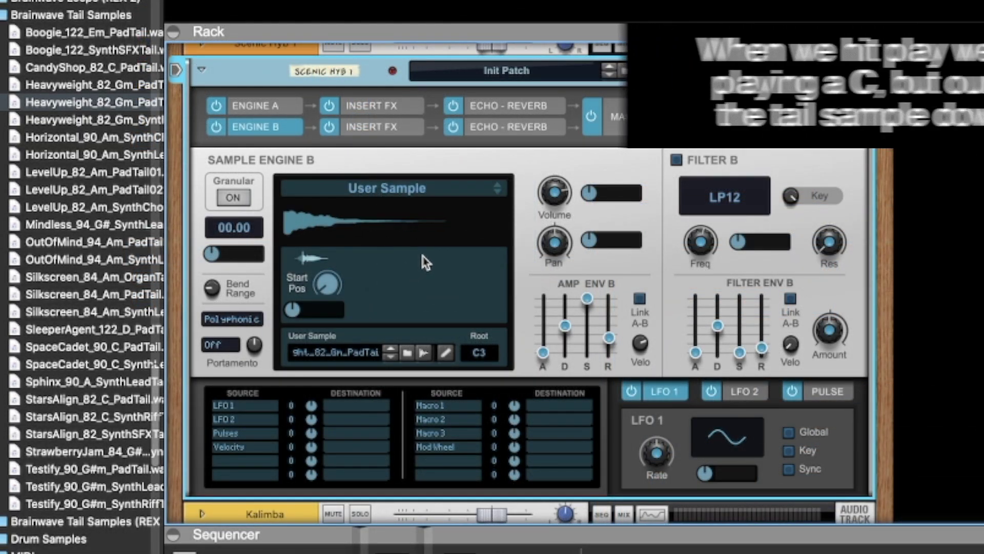
# Play the song and detune Engine B's tail sample to -14.00 semitones.
pyautogui.press('space')
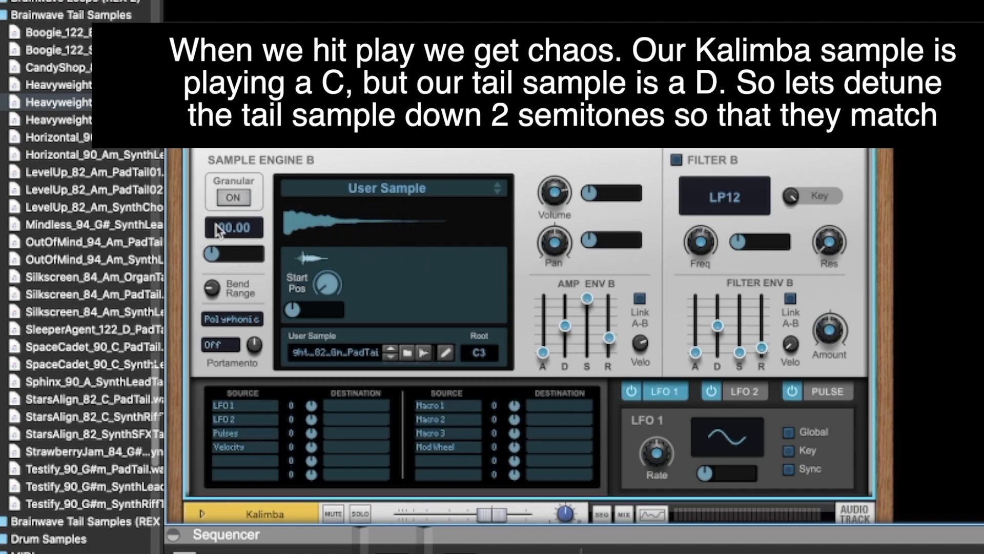
pyautogui.moveTo(218, 231); pyautogui.dragTo(219, 247)
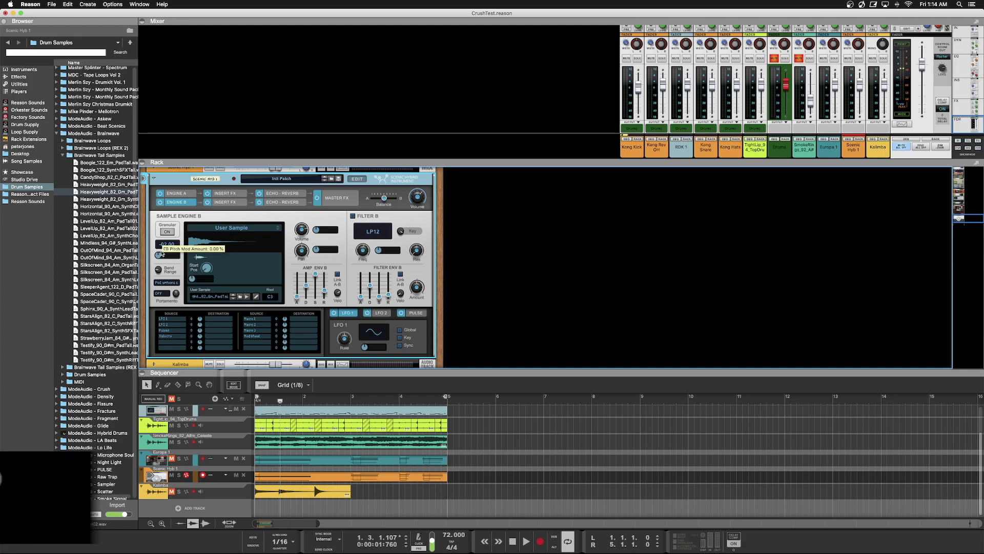
pyautogui.moveTo(162, 245); pyautogui.dragTo(162, 282)
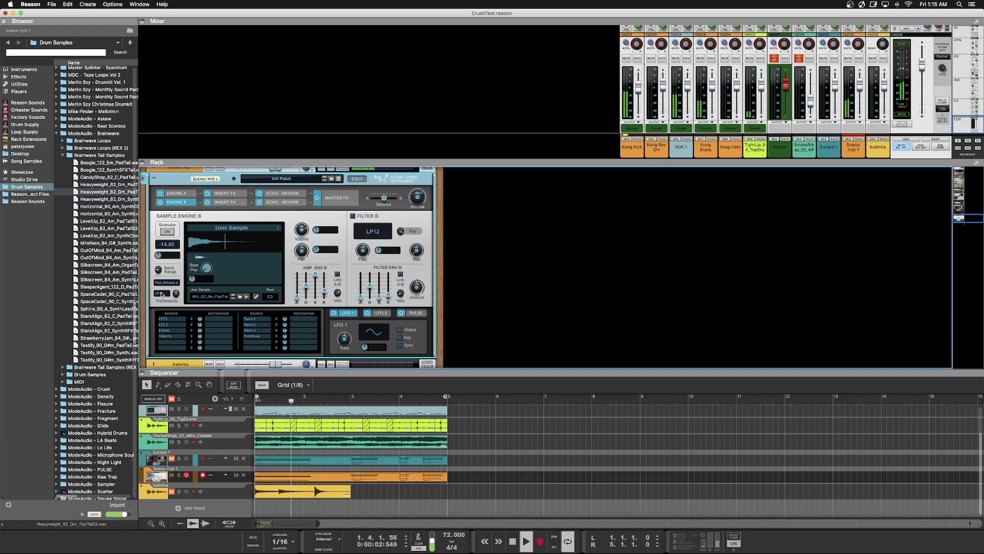
# Stop playback, turn on granular mode for Engine A, and reverse its Kalimba sample in the sample editor.
pyautogui.press('space')
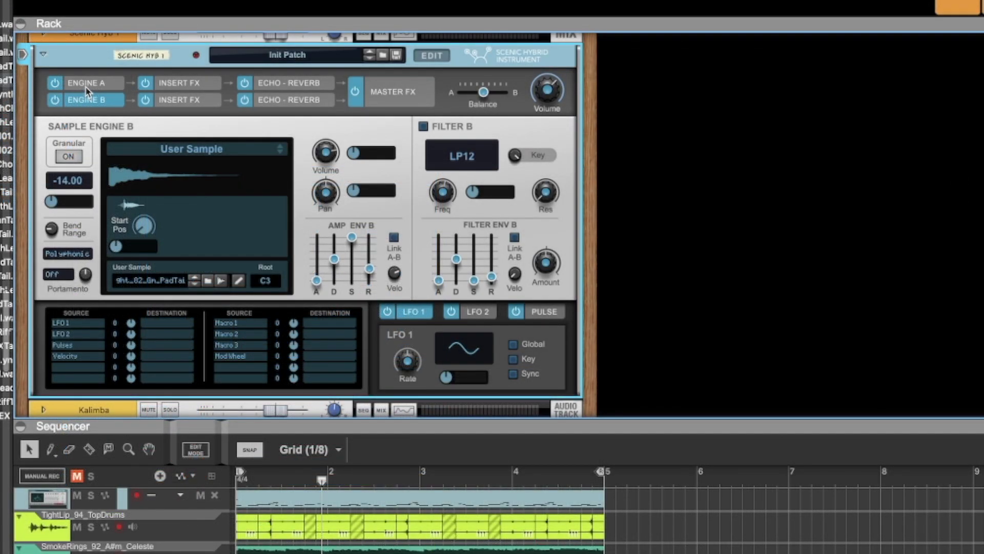
pyautogui.click(176, 194)
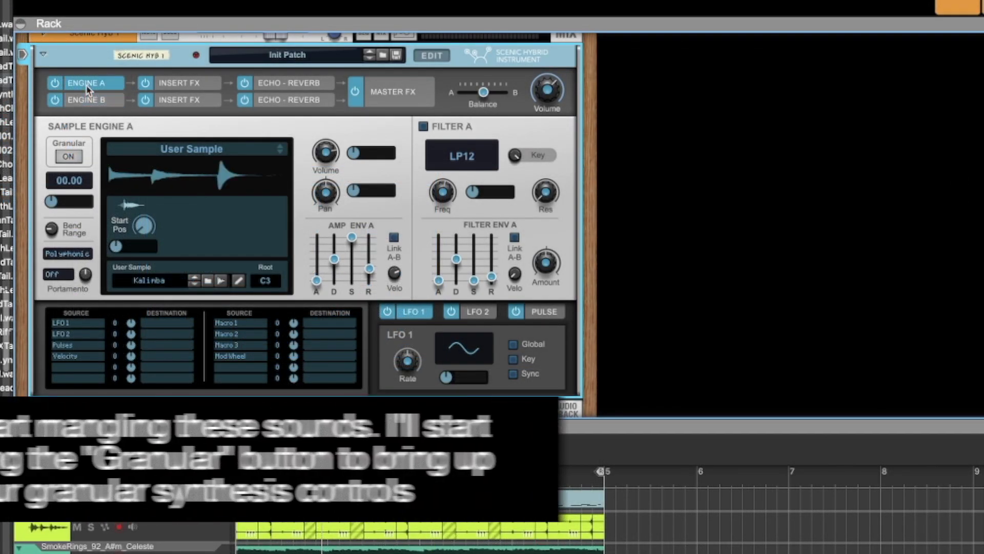
pyautogui.click(69, 157)
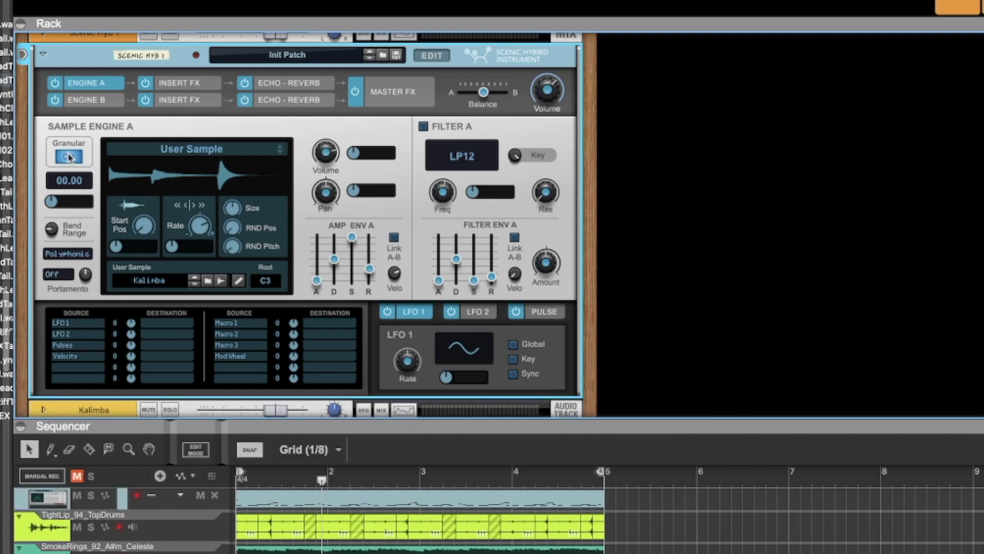
pyautogui.click(239, 281)
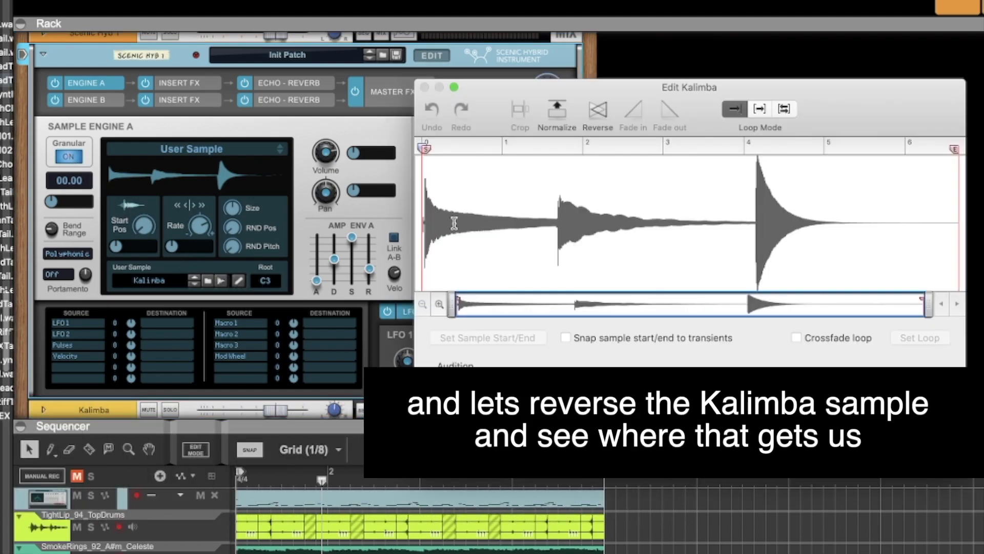
pyautogui.click(597, 131)
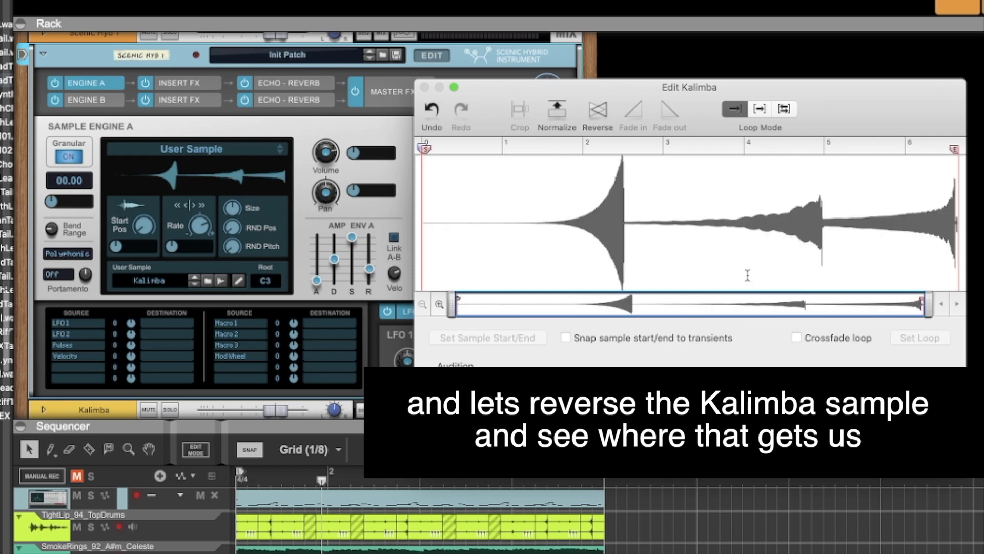
pyautogui.press('Return')
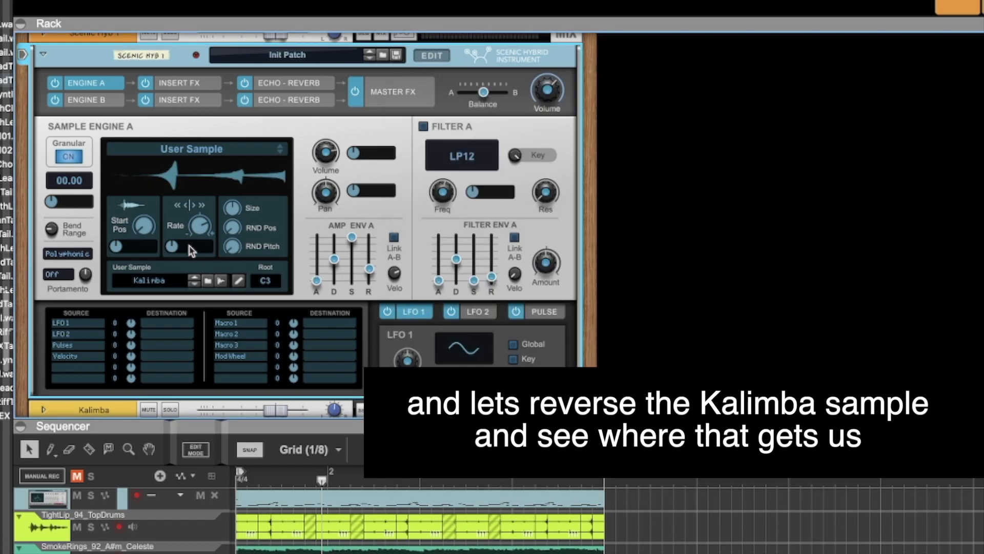
# Move Engine A's start position to about 25 % and play the song from the beginning.
pyautogui.moveTo(139, 230); pyautogui.dragTo(143, 220)
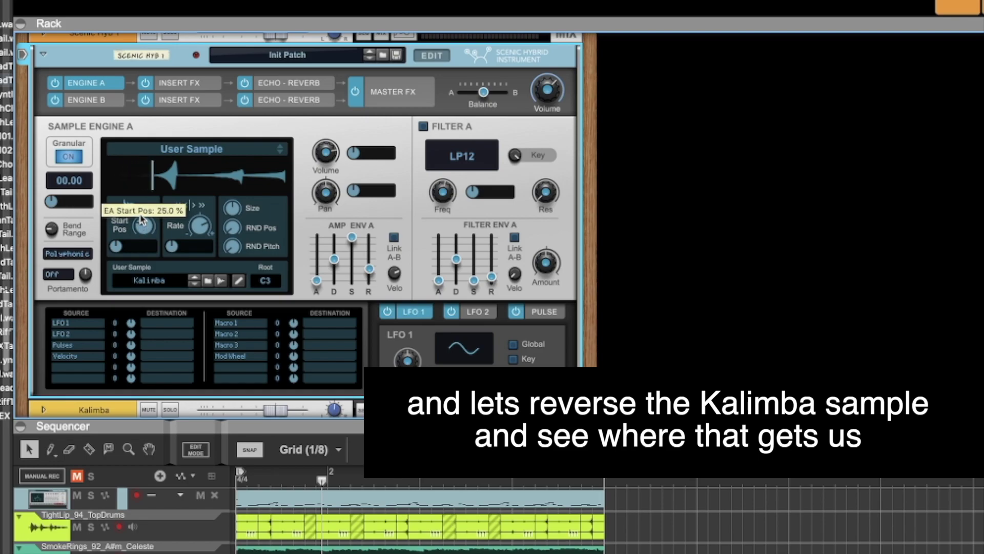
pyautogui.hotkey('shift', 'Return')
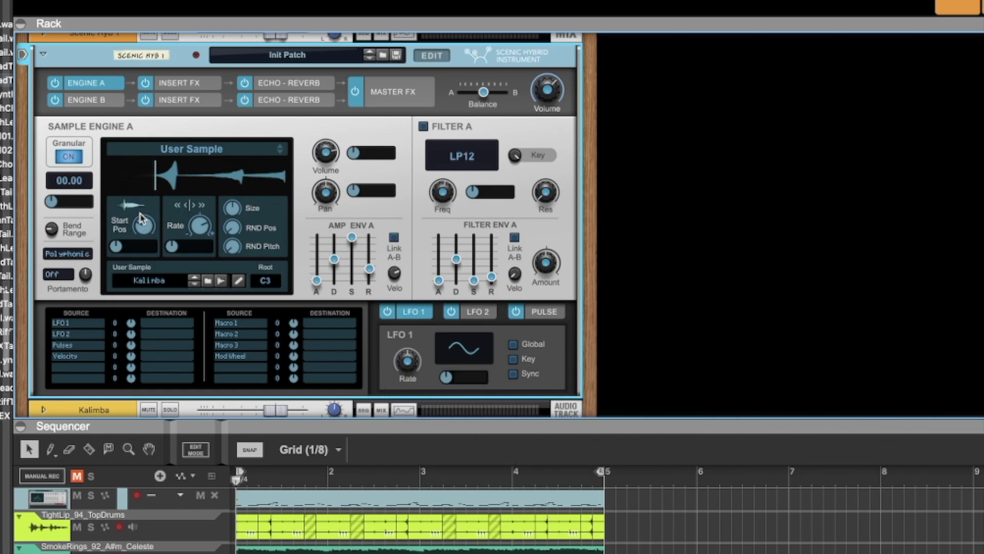
pyautogui.press('space')
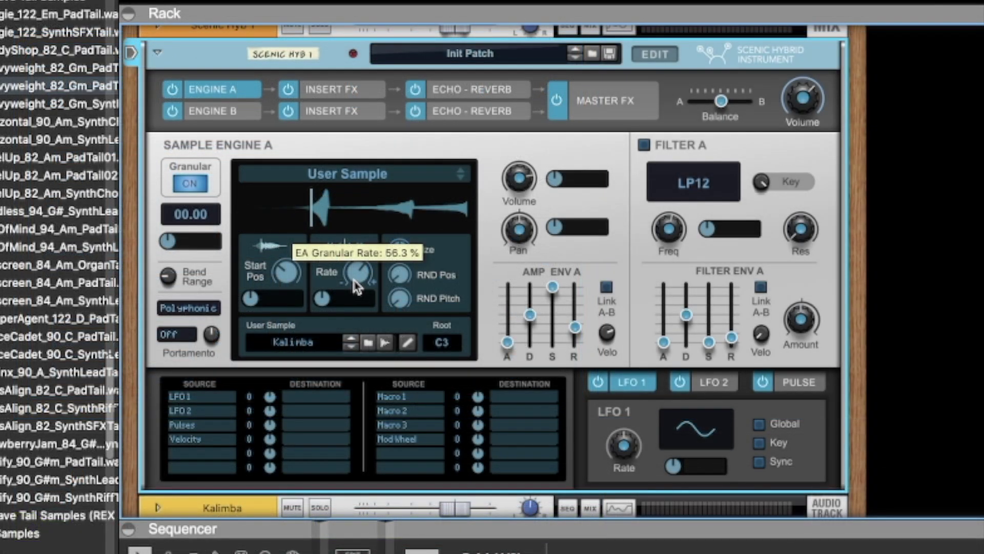
# Slow Engine A's granular rate to about 37.5 %, increase the grain size, and add a little random position.
pyautogui.moveTo(352, 283); pyautogui.dragTo(350, 283)
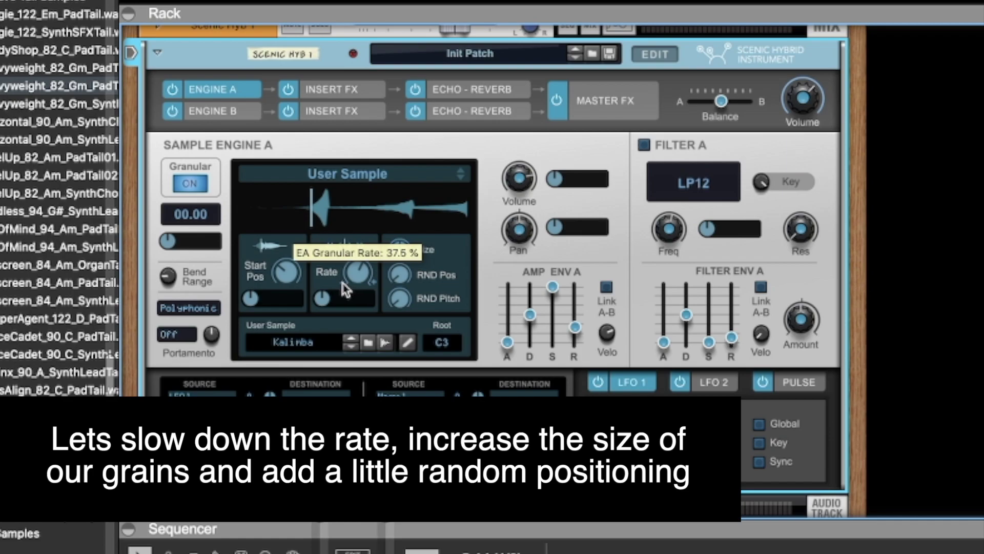
pyautogui.moveTo(398, 256); pyautogui.dragTo(399, 252)
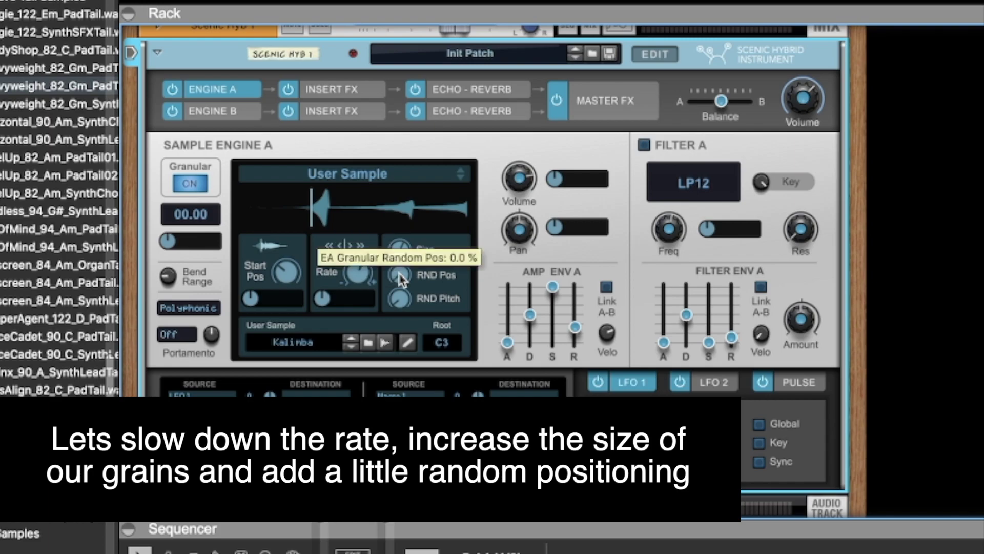
pyautogui.moveTo(402, 279); pyautogui.dragTo(403, 272)
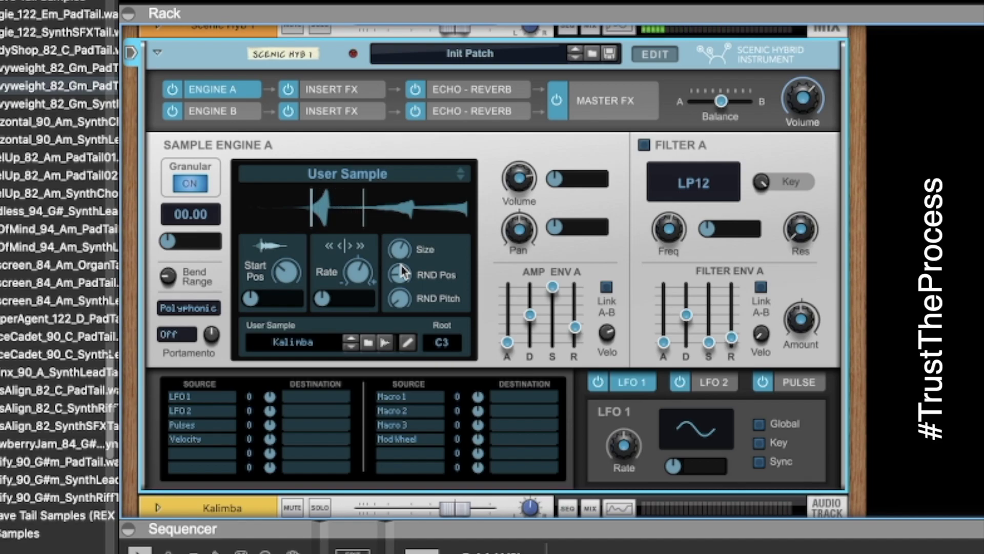
# Enable the phaser, saturation, echo and reverb for Engine A, raising the phaser rate and adjusting the saturation drive.
pyautogui.click(328, 94)
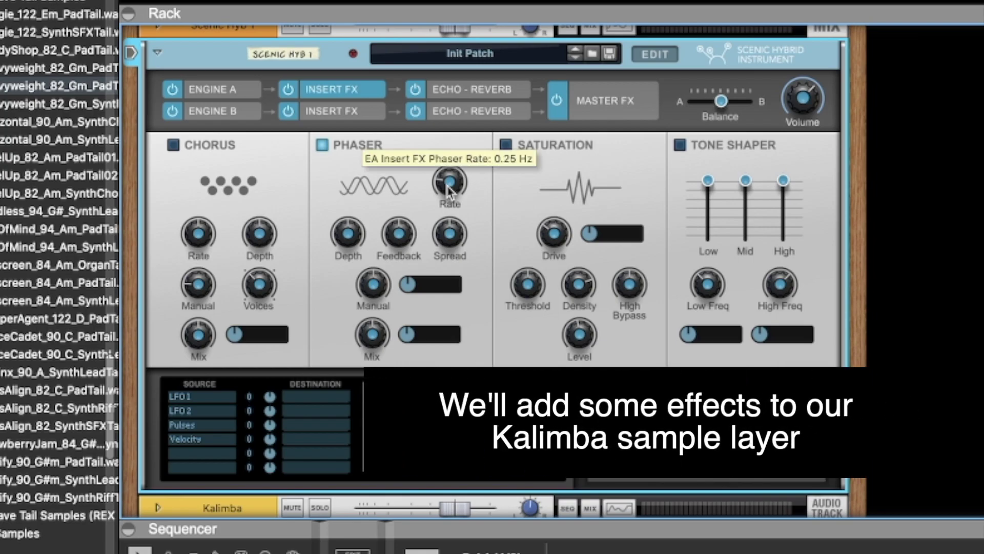
pyautogui.moveTo(449, 188); pyautogui.dragTo(451, 172)
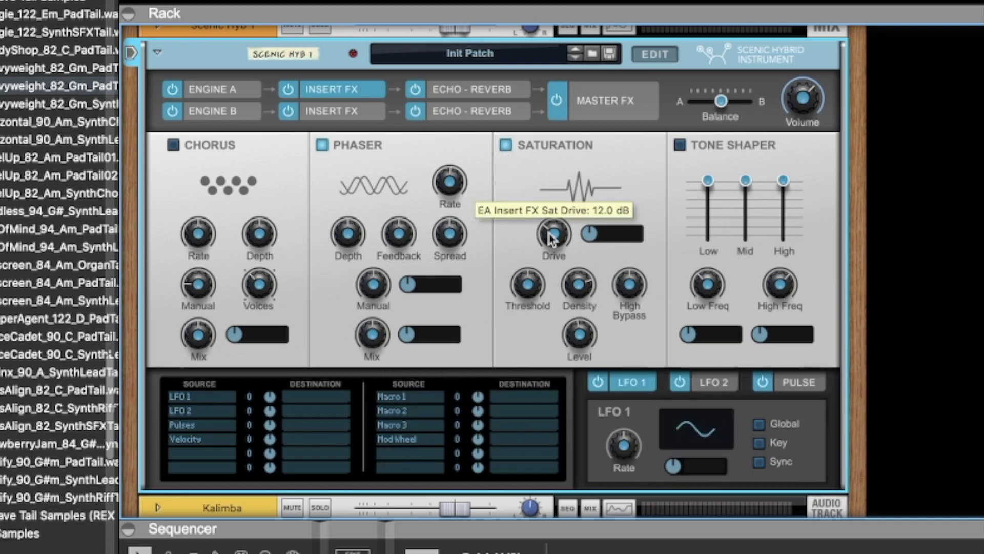
pyautogui.moveTo(552, 235); pyautogui.dragTo(545, 244)
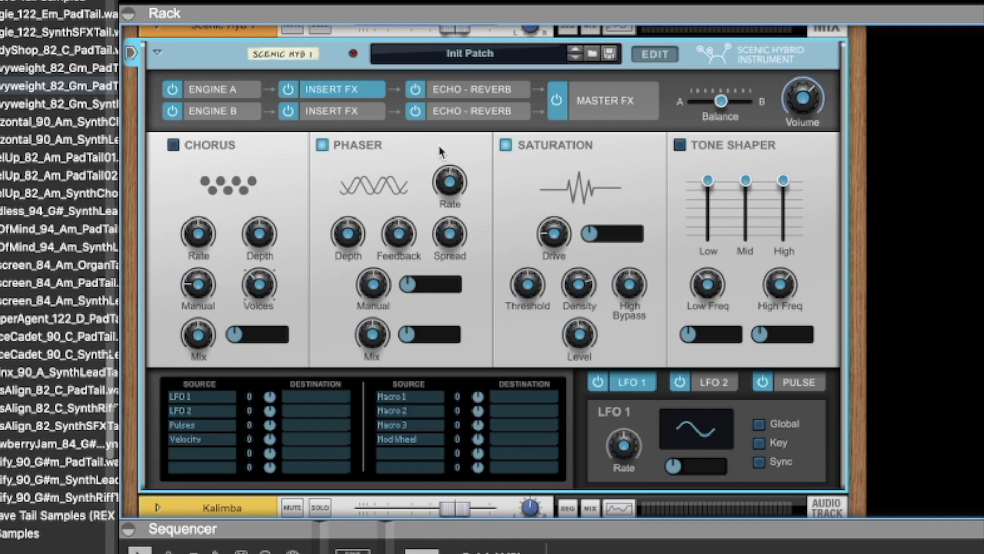
pyautogui.click(469, 89)
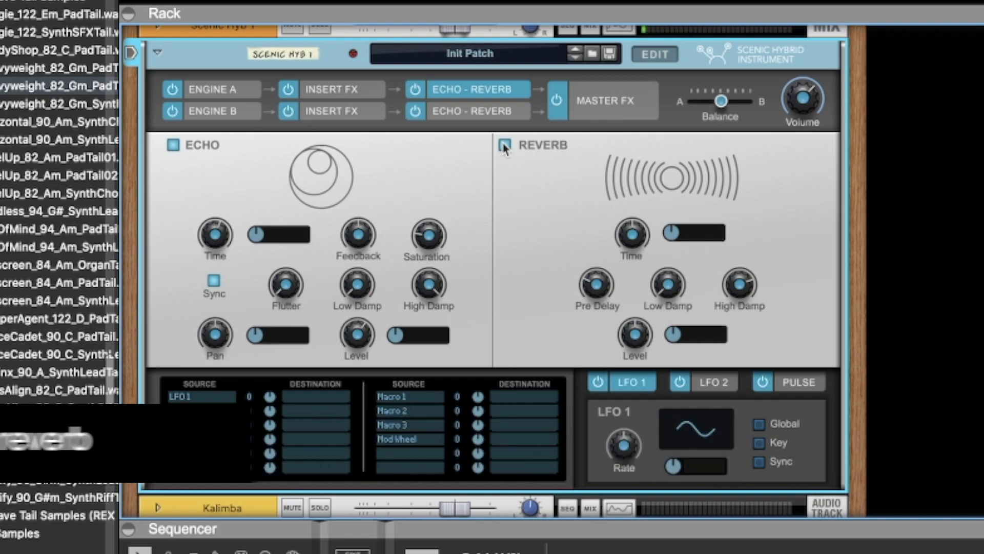
# Turn on granular mode for Engine B, slow its granular rate to about 12.5 %, and increase the grain size.
pyautogui.click(222, 117)
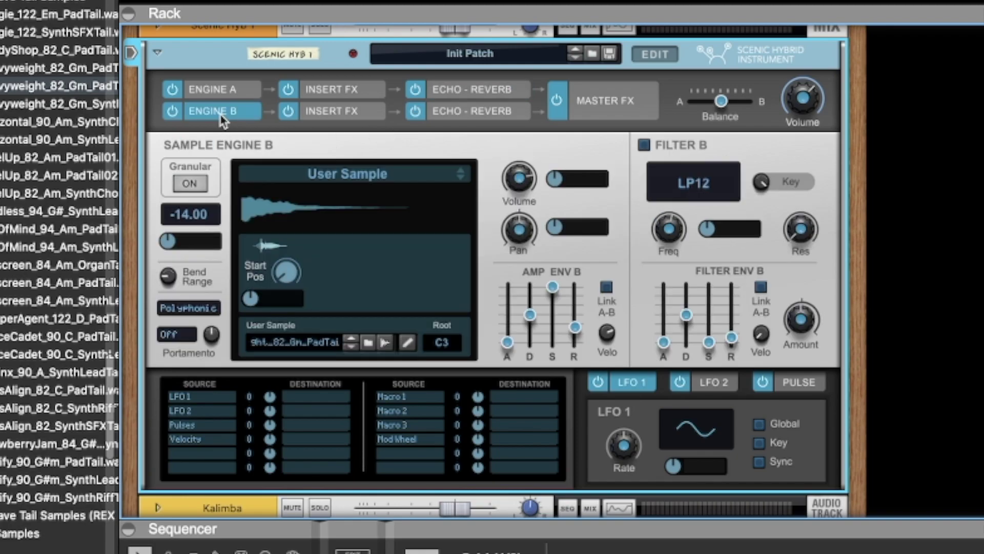
pyautogui.click(196, 183)
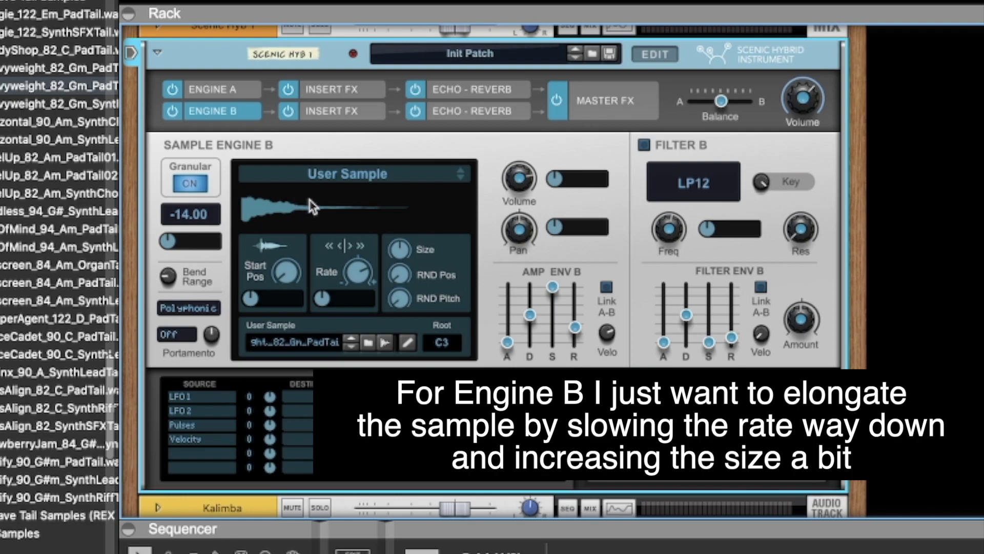
pyautogui.moveTo(363, 291); pyautogui.dragTo(359, 285)
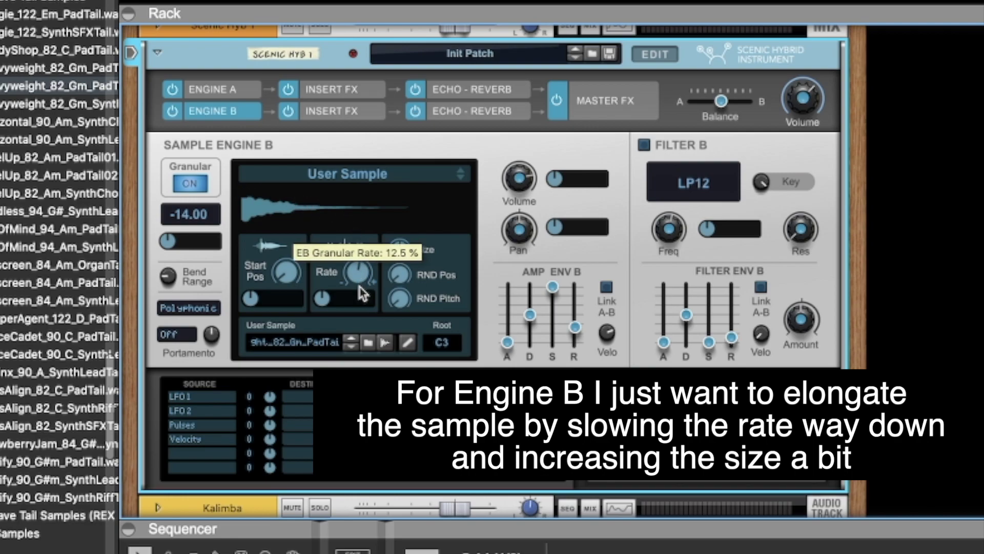
pyautogui.moveTo(409, 259); pyautogui.dragTo(409, 248)
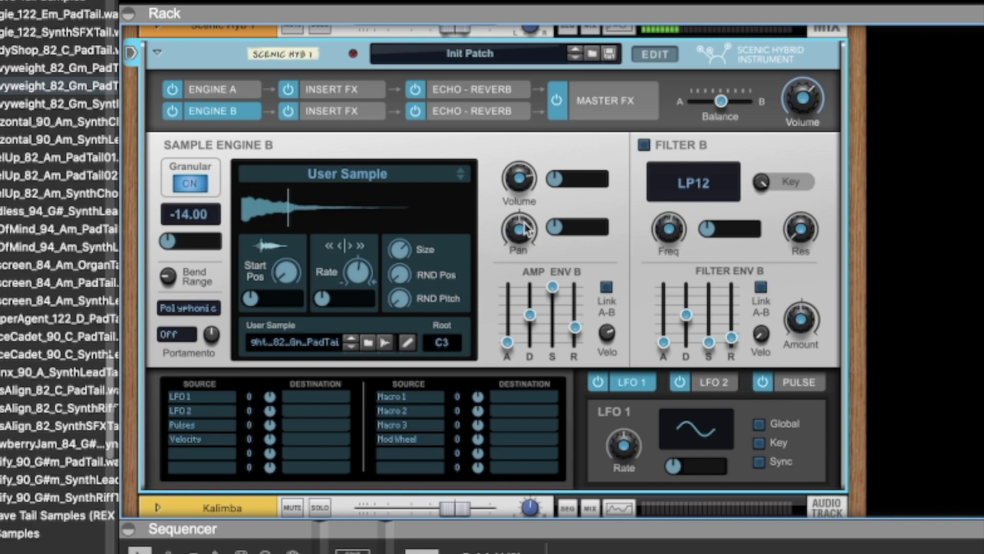
# Raise Engine B's volume to about 6.0 dB and enable the chorus in its insert effects.
pyautogui.moveTo(526, 230)
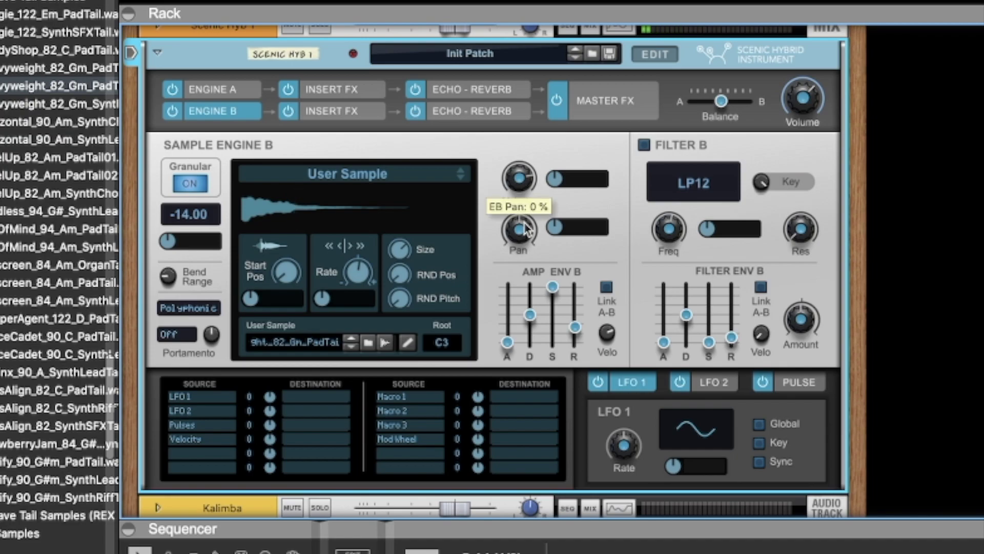
pyautogui.moveTo(524, 173); pyautogui.dragTo(524, 167)
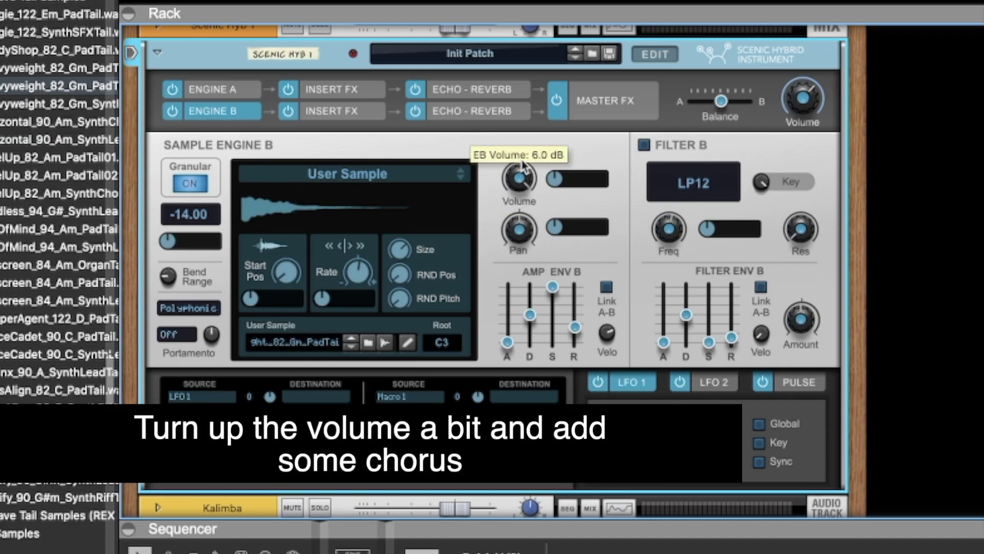
pyautogui.click(361, 113)
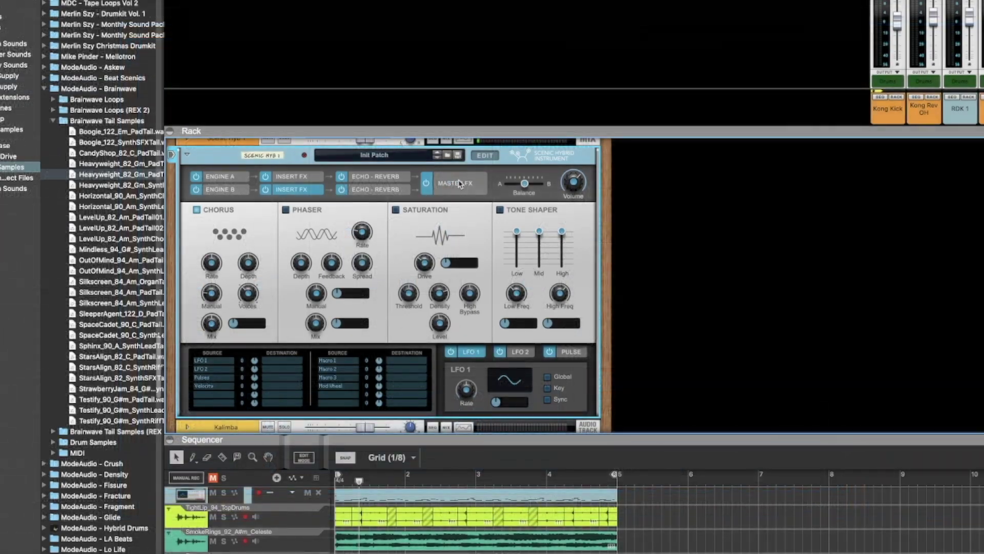
# Enable the master reverb with the Haze type, turn on the master compressor, and toggle song playback.
pyautogui.click(460, 185)
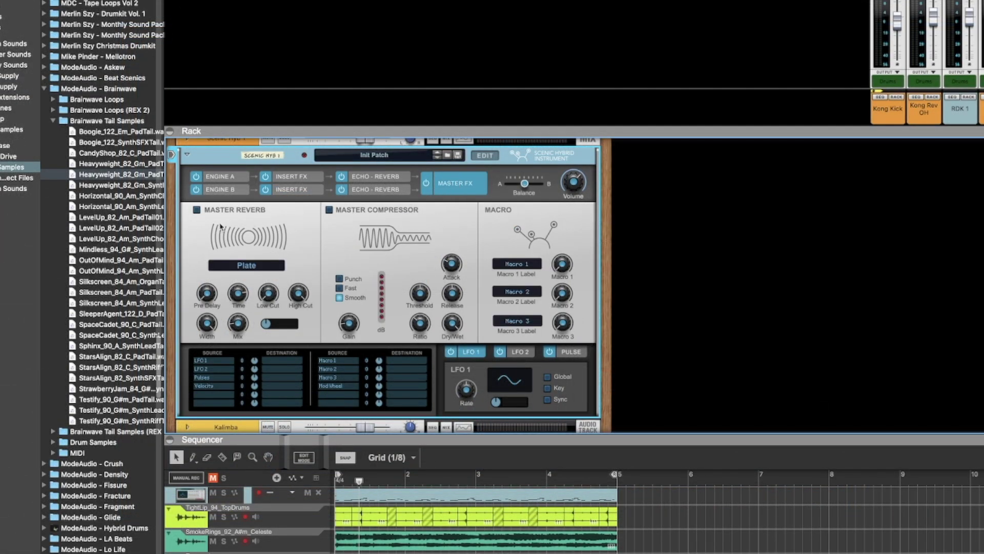
pyautogui.click(246, 265)
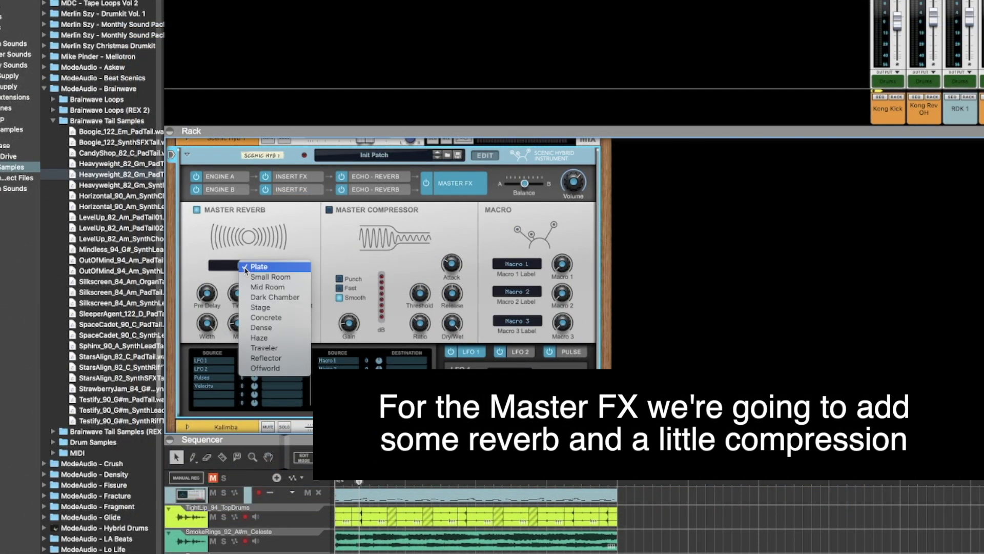
pyautogui.click(261, 338)
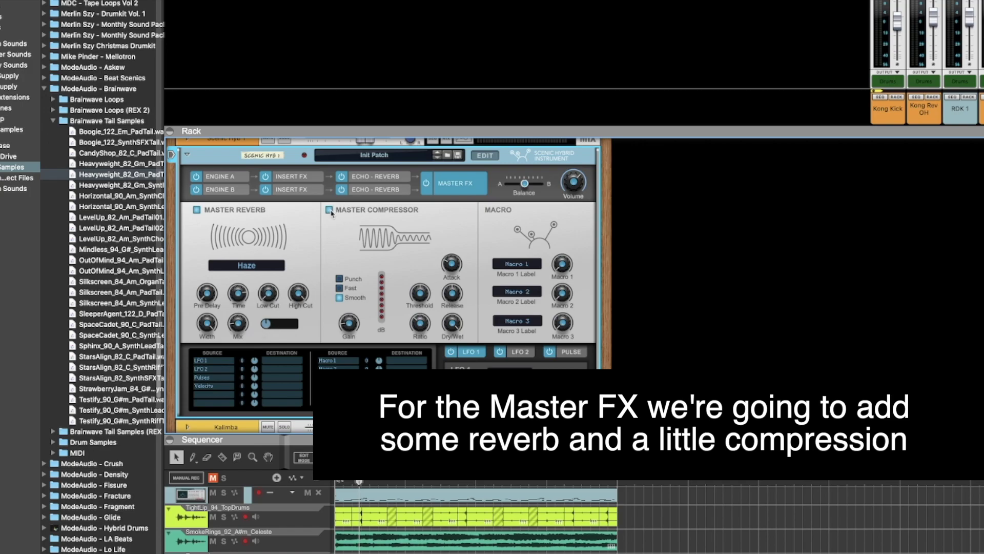
pyautogui.press('space')
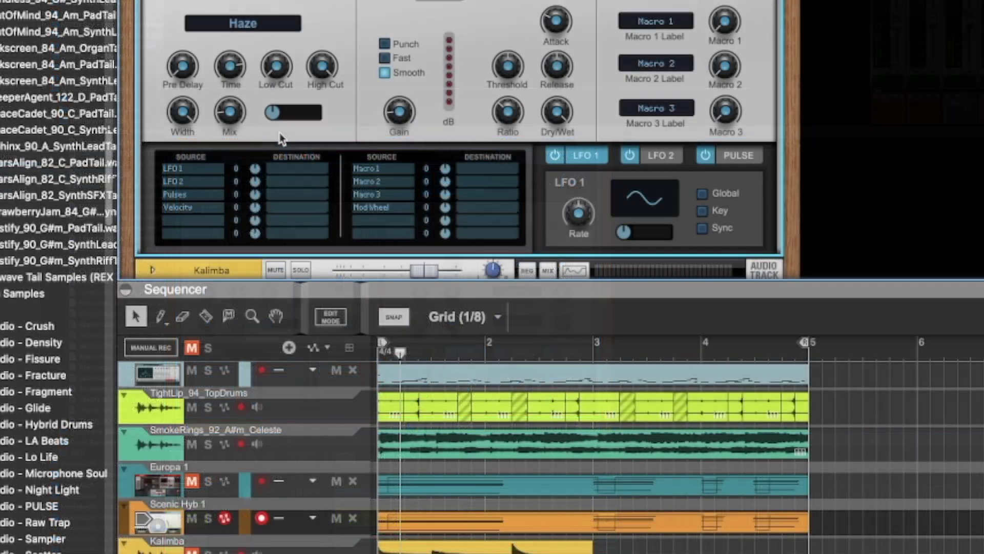
# Route LFO 1 to Engine A's pan in the modulation matrix with an amount of 61 and audition it from the song start.
pyautogui.click(302, 171)
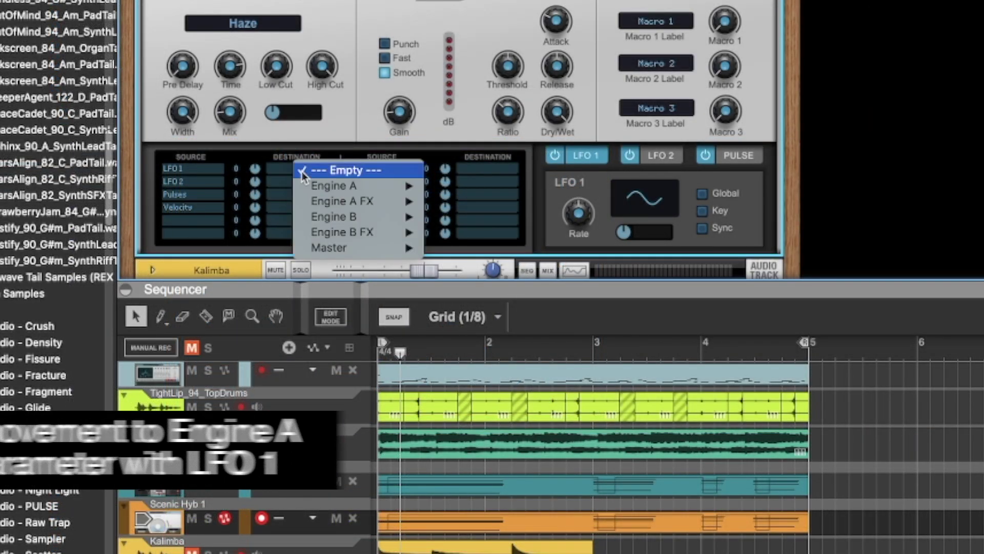
pyautogui.moveTo(311, 188)
pyautogui.click(538, 354)
pyautogui.moveTo(259, 170); pyautogui.dragTo(264, 155)
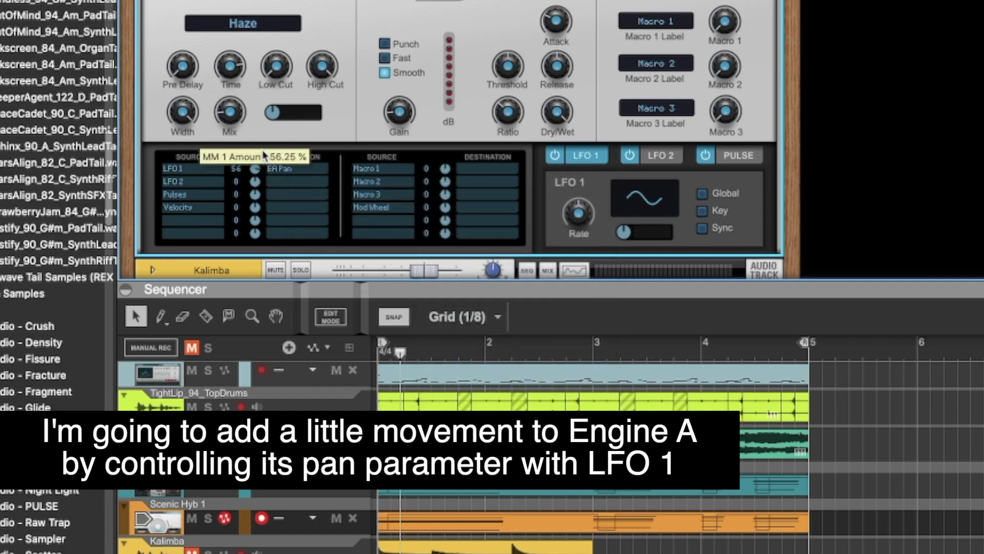
pyautogui.hotkey('shift', 'Return')
pyautogui.press('space')
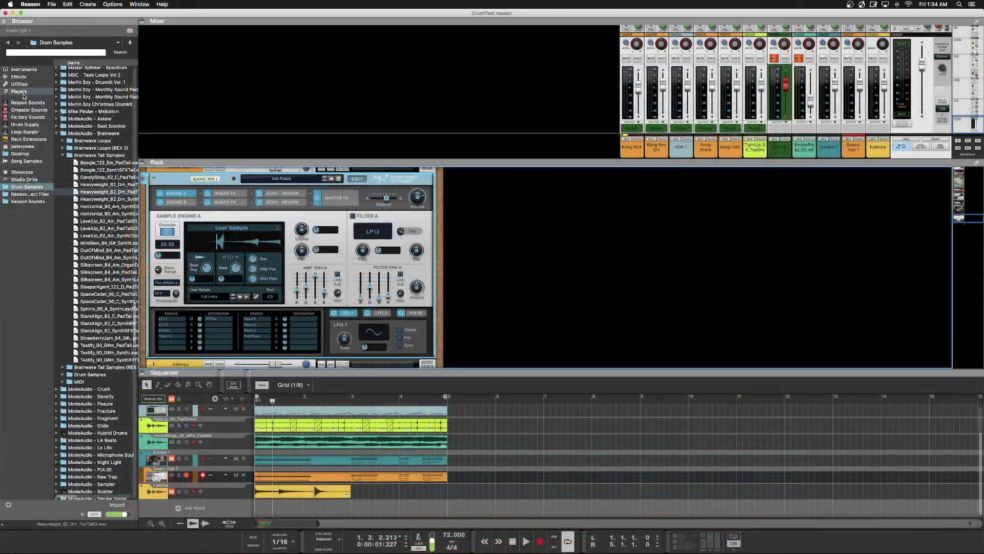
# Add a Pulsar utility below the Scenic instrument and cable its LFO 1 CV output to Scenic's CV 1 Input.
pyautogui.click(19, 84)
pyautogui.click(93, 102)
pyautogui.moveTo(92, 102); pyautogui.dragTo(209, 350)
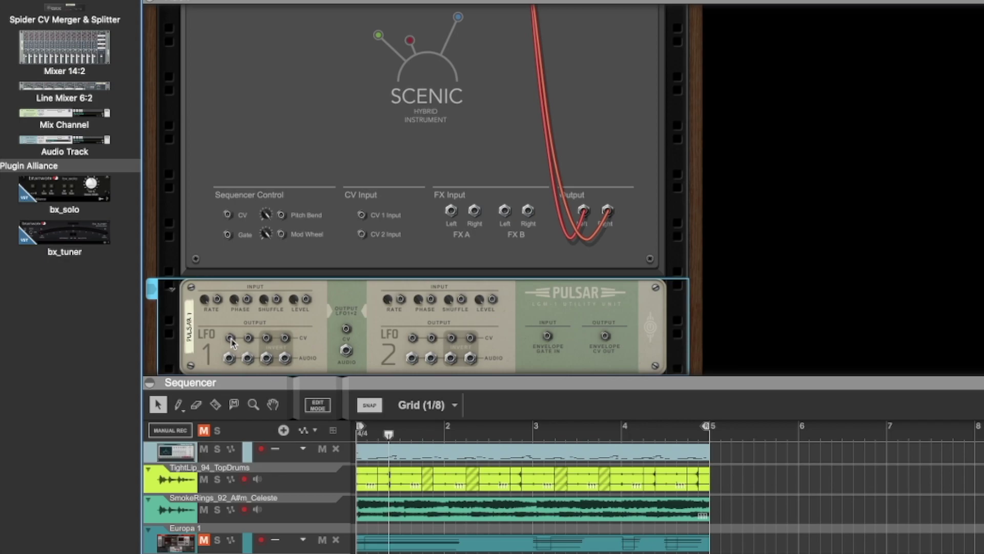
pyautogui.moveTo(231, 338); pyautogui.dragTo(362, 216)
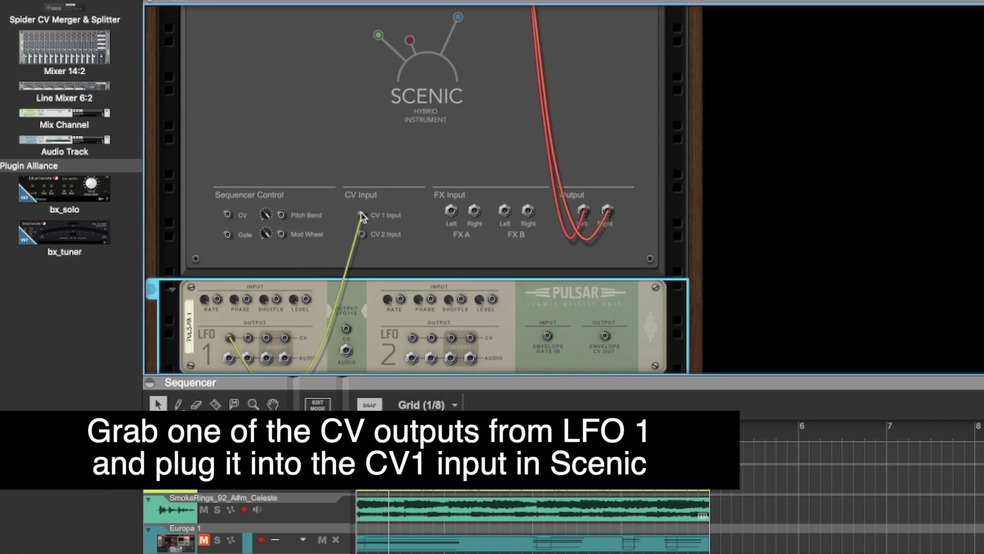
pyautogui.press('Tab')
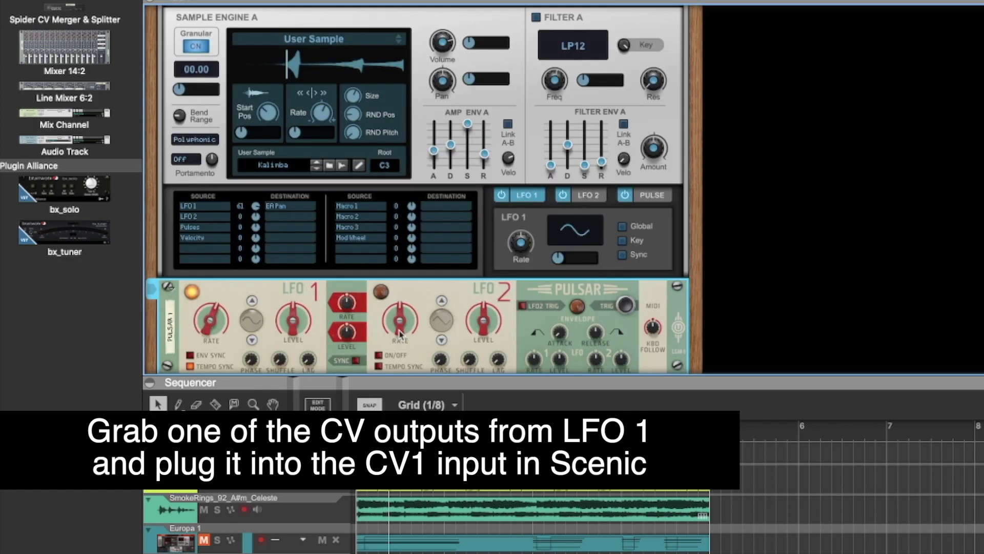
# Route CV 1 to Engine A's pitch in the modulation matrix with an amount of about 22.
pyautogui.click(201, 256)
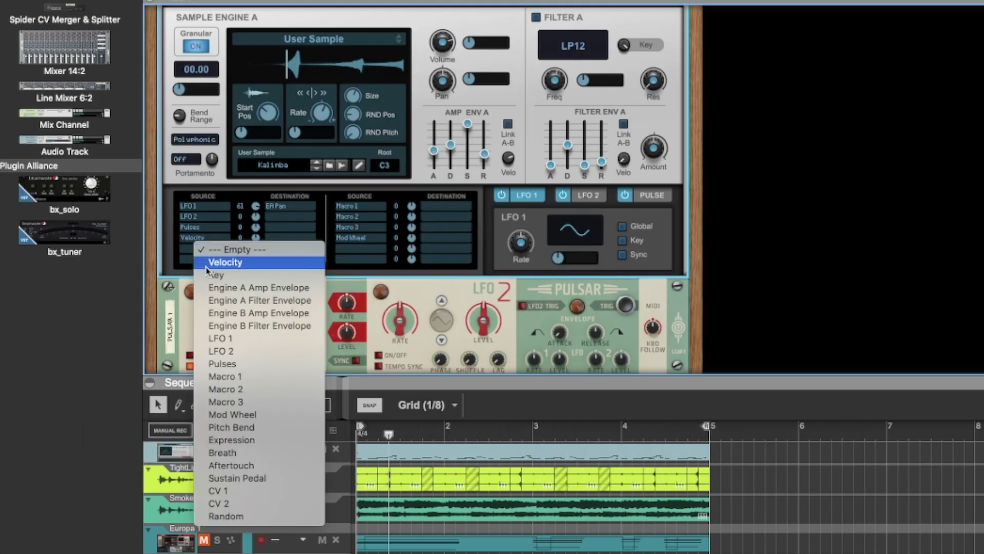
pyautogui.click(259, 490)
pyautogui.click(284, 247)
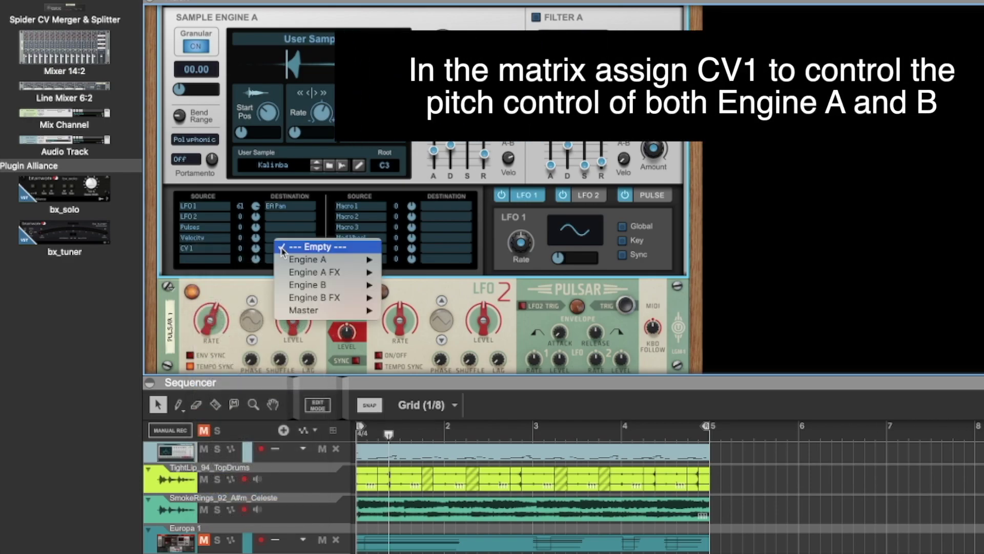
pyautogui.moveTo(307, 259)
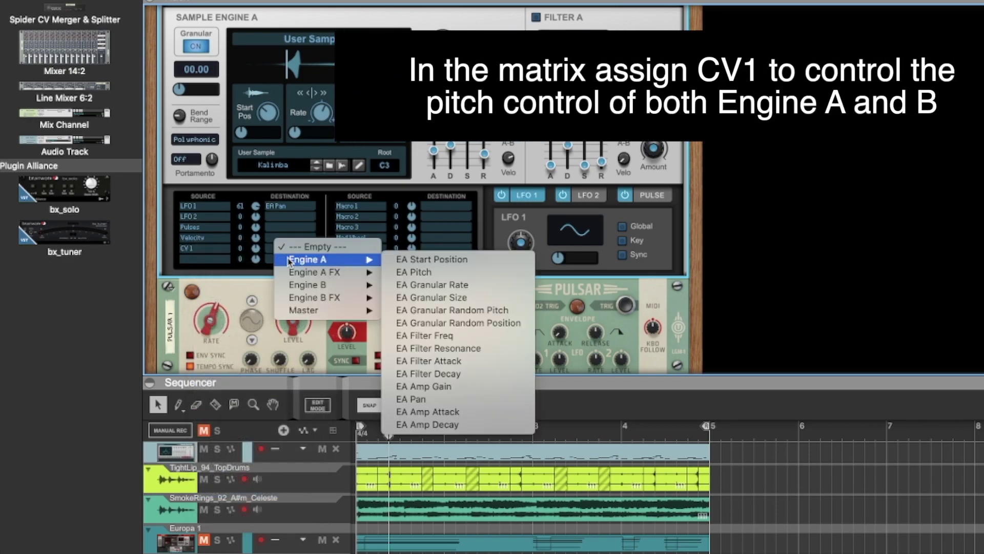
pyautogui.click(443, 273)
pyautogui.moveTo(255, 251); pyautogui.dragTo(256, 246)
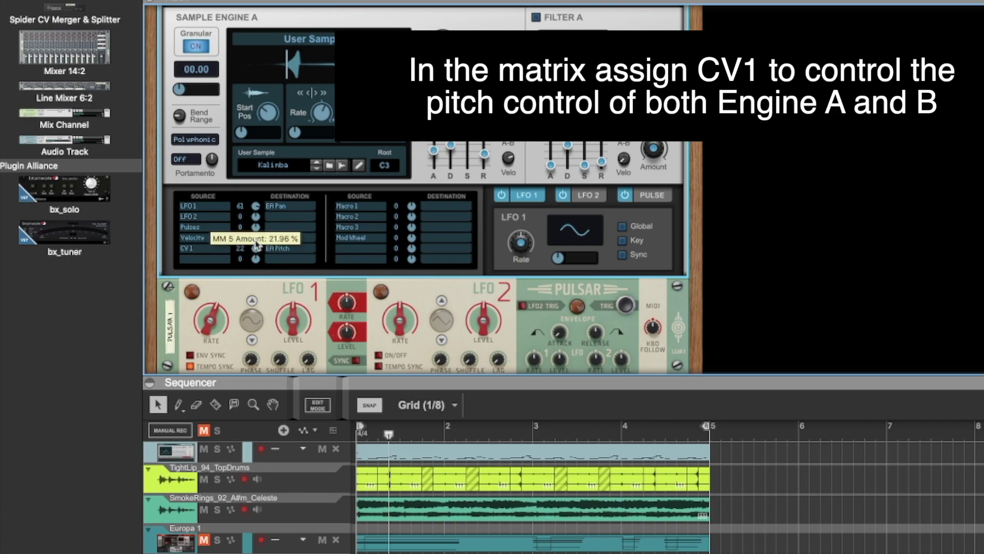
# Route CV 1 to Engine B's pitch in the next matrix slot with an amount of about 22 and audition it.
pyautogui.click(208, 258)
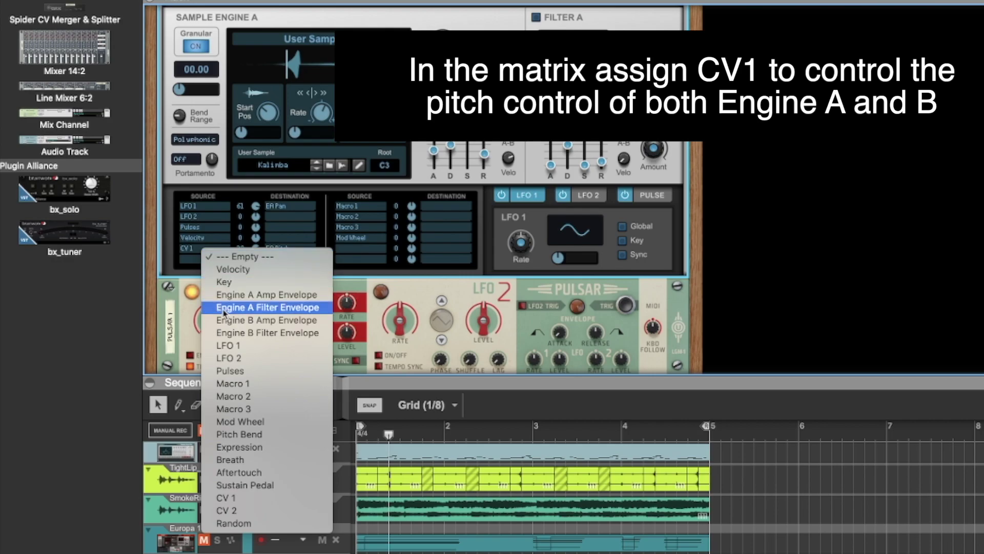
pyautogui.click(248, 498)
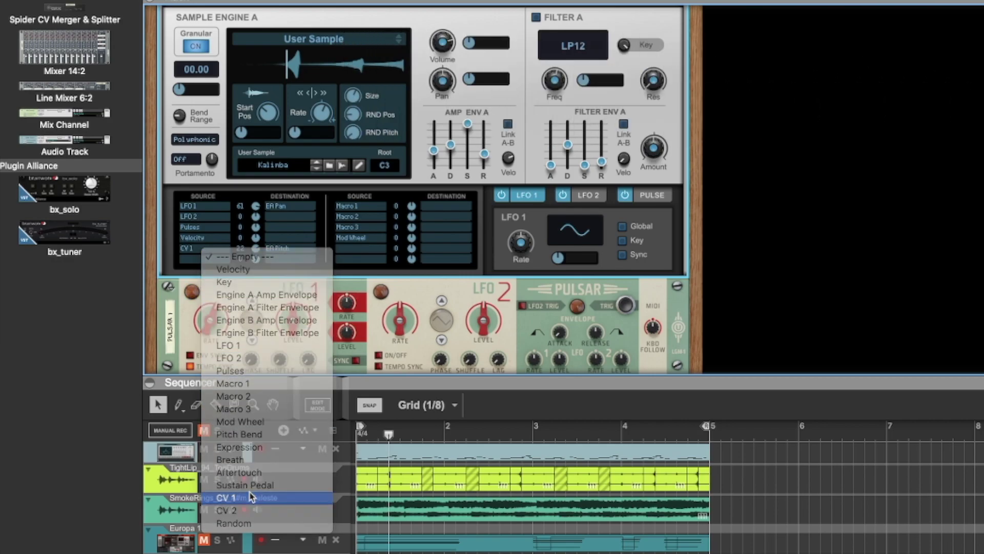
pyautogui.click(270, 261)
pyautogui.moveTo(318, 293)
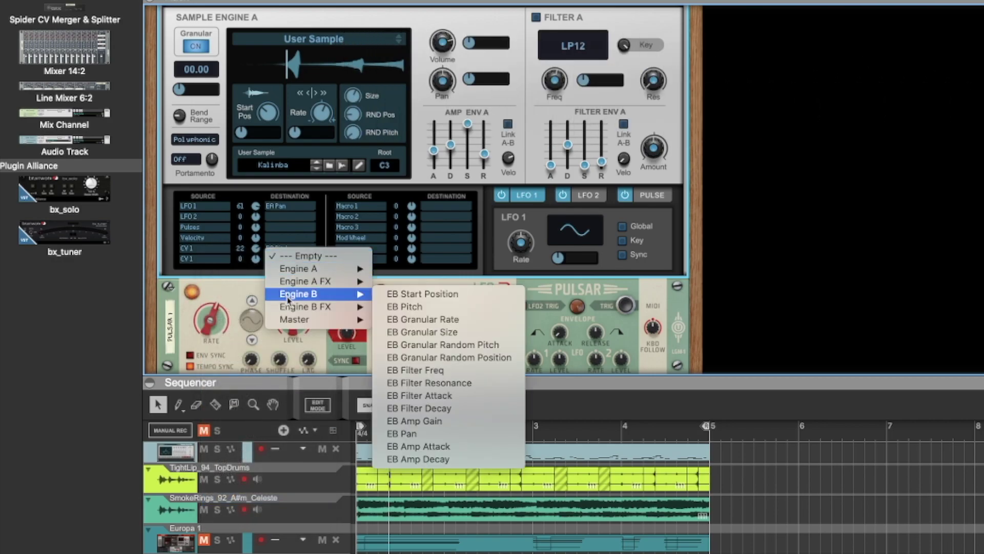
pyautogui.click(409, 307)
pyautogui.moveTo(253, 263); pyautogui.dragTo(256, 251)
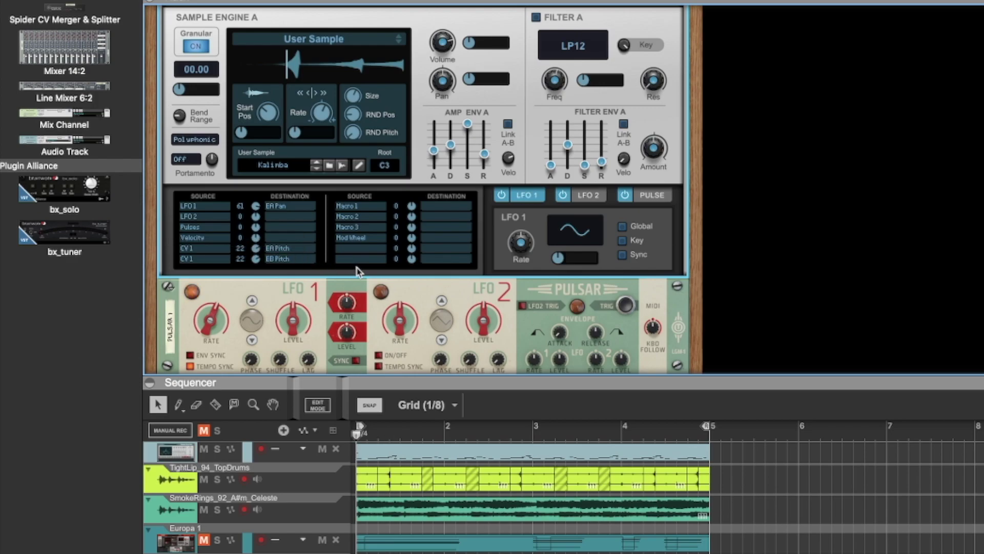
pyautogui.press('space')
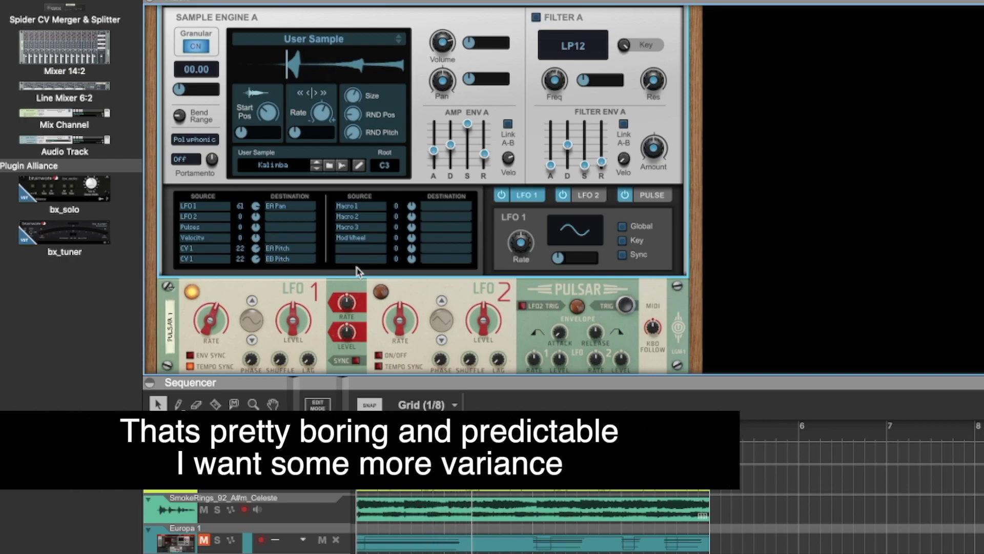
# Cable Pulsar's LFO 2 CV output to its LFO 1 rate input and switch LFO 2 on.
pyautogui.press('Tab')
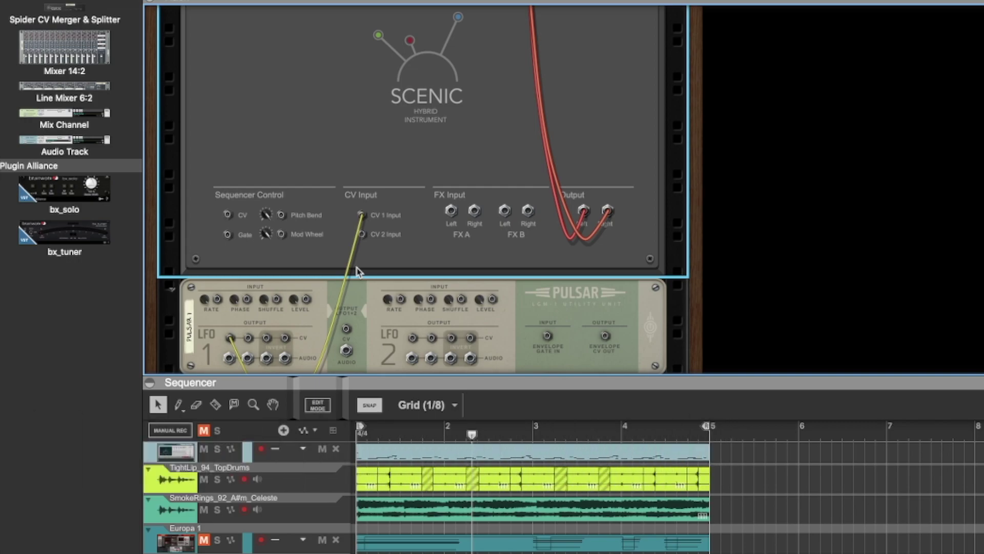
pyautogui.click(410, 342)
pyautogui.moveTo(410, 342); pyautogui.dragTo(222, 306)
pyautogui.press('Tab')
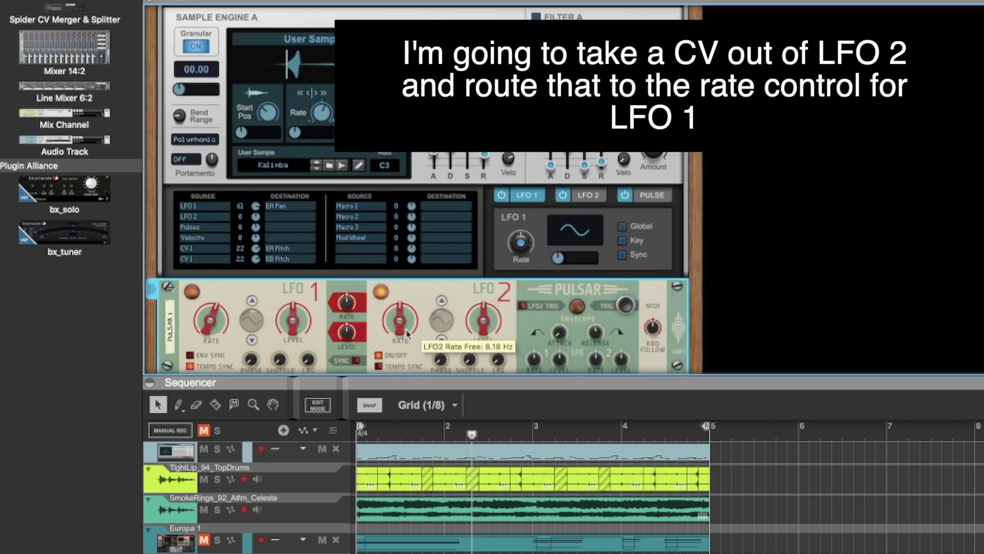
# Set Pulsar's LFO 2 to a rate of about 0.62 Hz and a level of about 66%, and lower LFO 1's rate.
pyautogui.moveTo(402, 331); pyautogui.dragTo(401, 344)
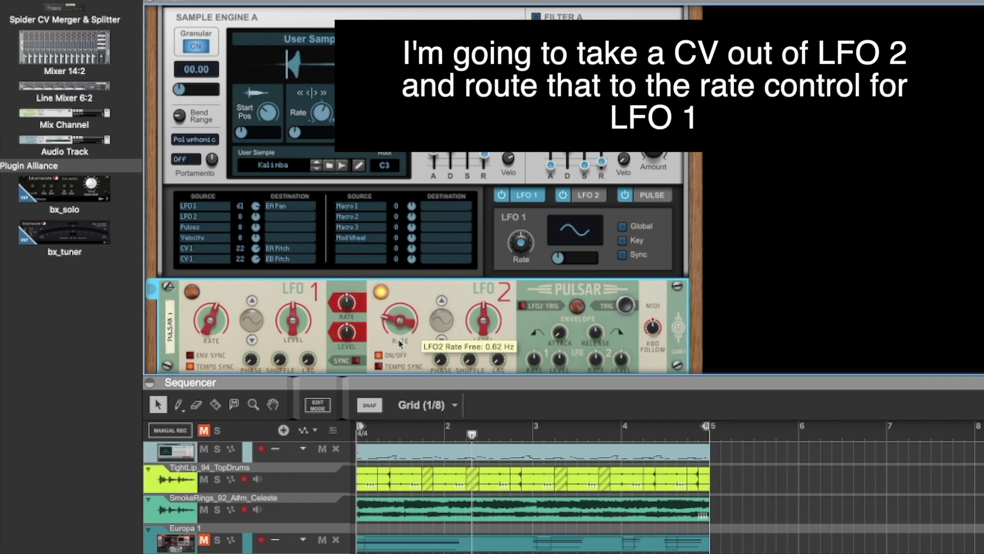
pyautogui.moveTo(211, 328); pyautogui.dragTo(210, 339)
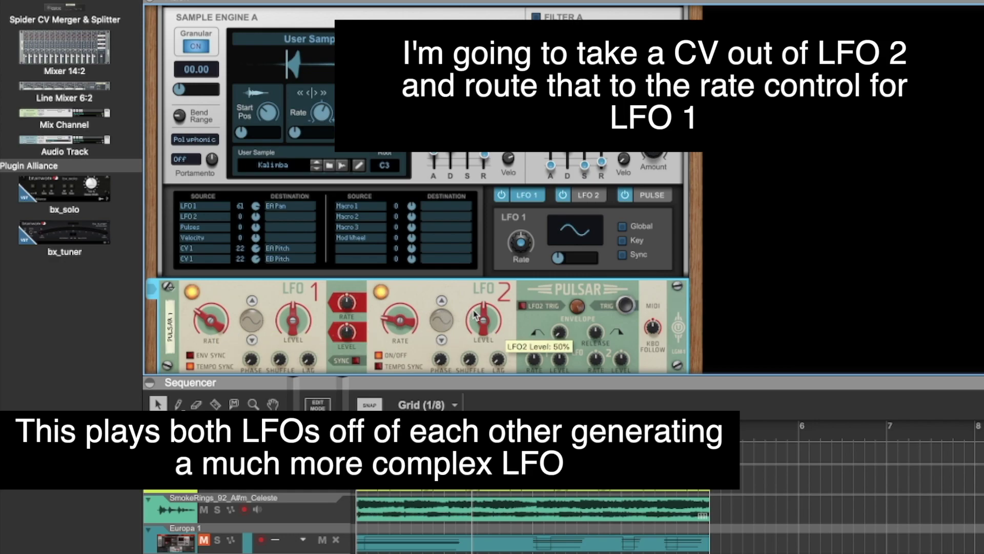
pyautogui.moveTo(475, 311); pyautogui.dragTo(477, 307)
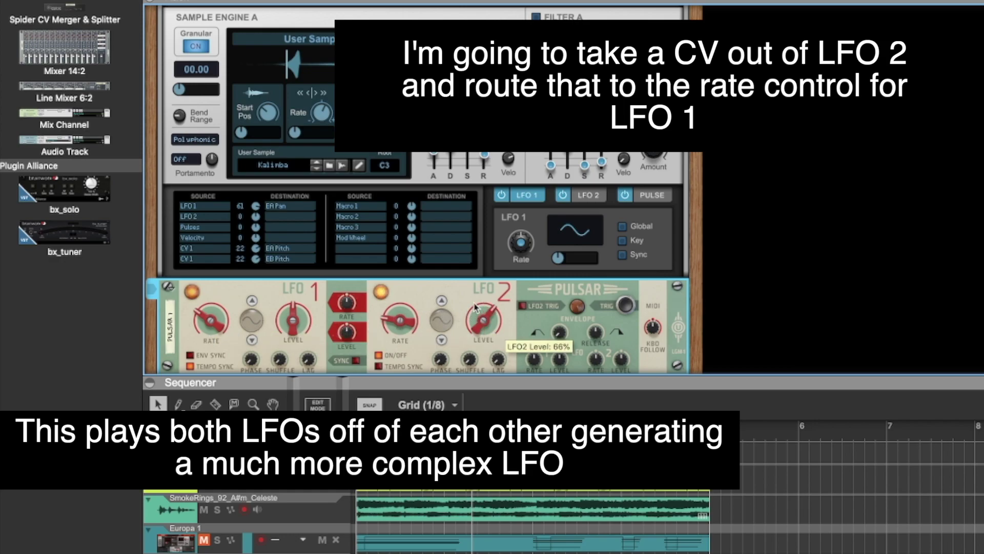